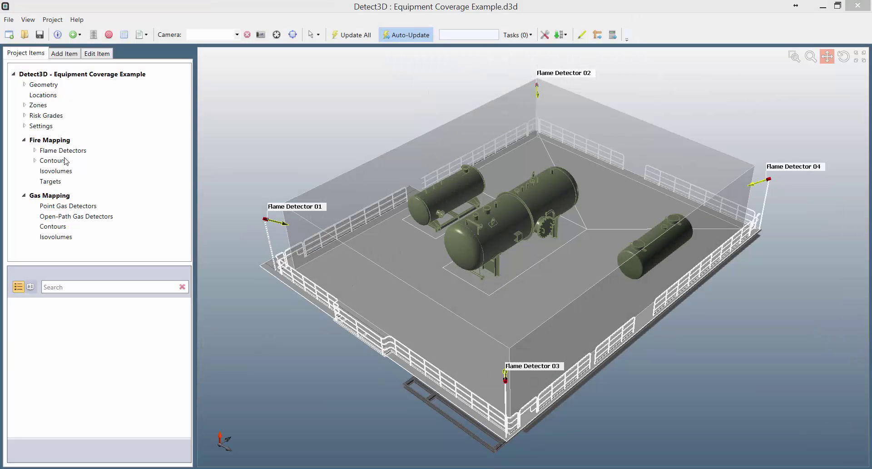
- List the four flame detectors and show Flame Detector 02's obstructed field of view from a low side angle
left_click(34, 150)
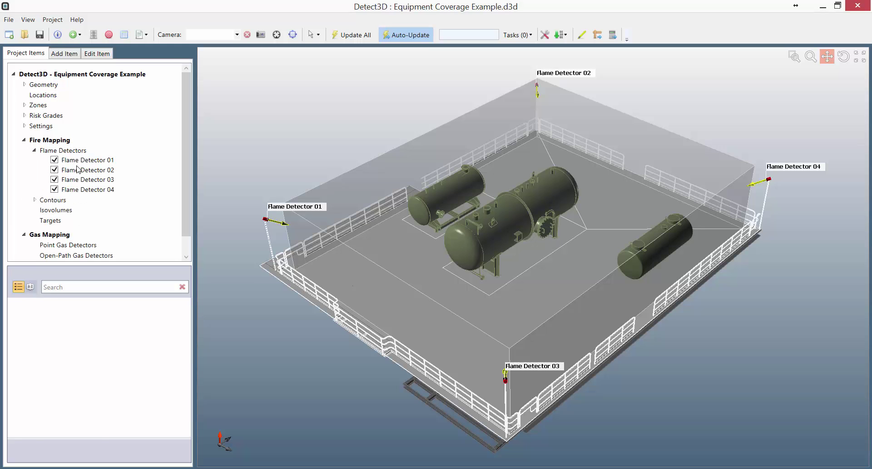
left_click(78, 169)
right_click(79, 169)
mouse_move(121, 187)
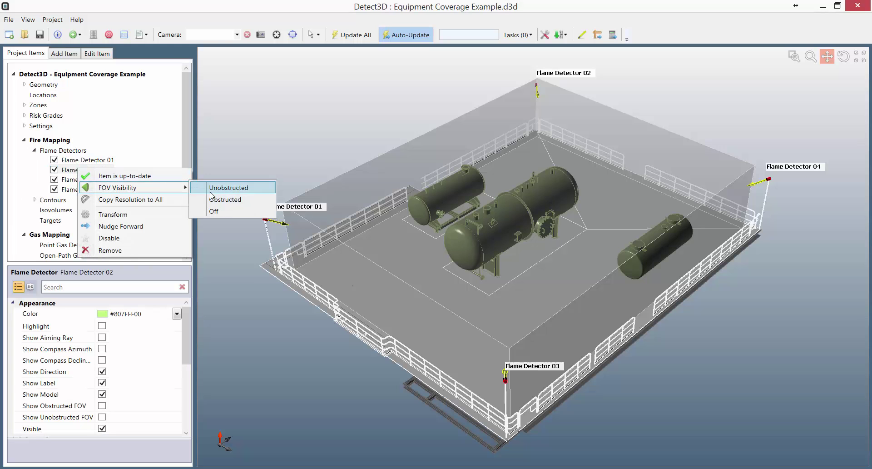
left_click(213, 199)
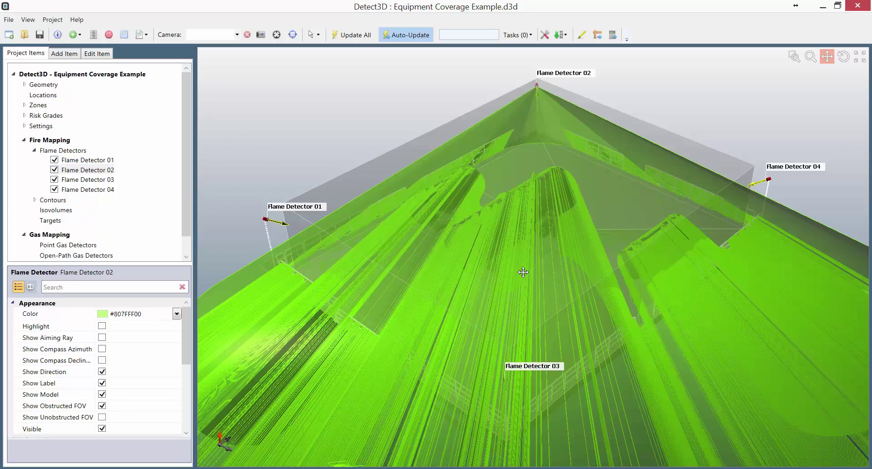
mouse_move(523, 272)
middle_mouse_down()
mouse_move(525, 207)
mouse_move(526, 275)
middle_mouse_up()
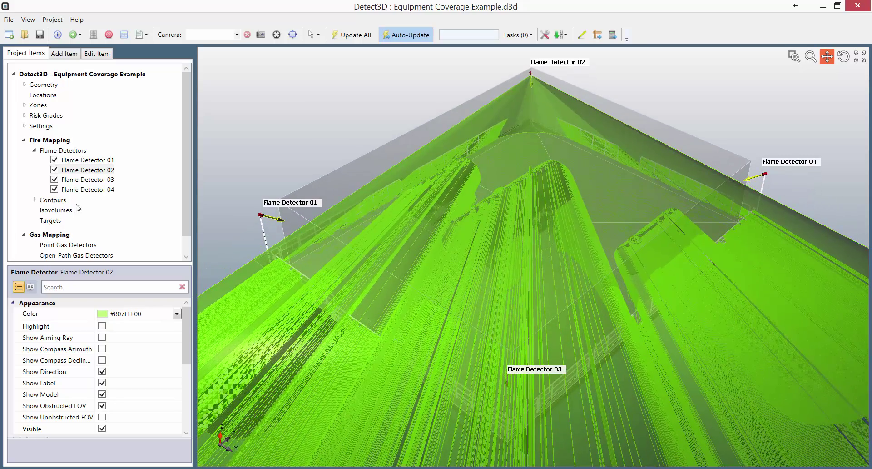
- Switch Flame Detector 02's FOV visibility off again
right_click(92, 170)
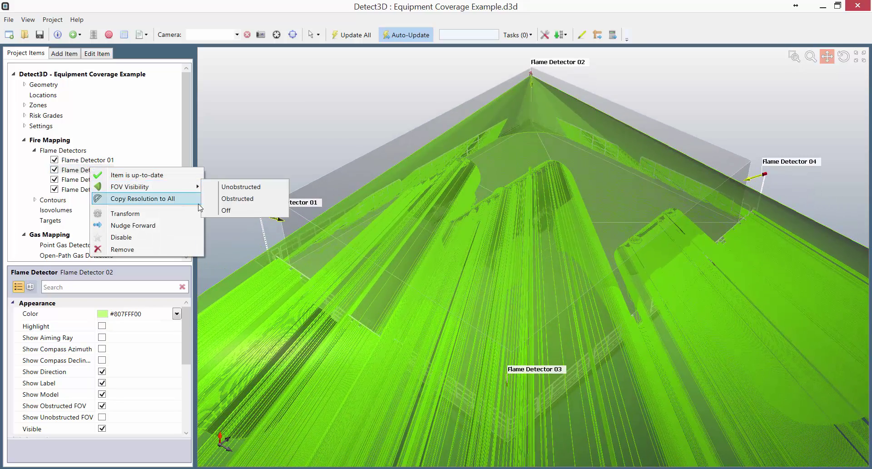
left_click(133, 187)
right_click(70, 140)
- Check Zone 01's flame coverage (99.3% 1ooN), then show and hide the deck coverage contour
left_click(96, 150)
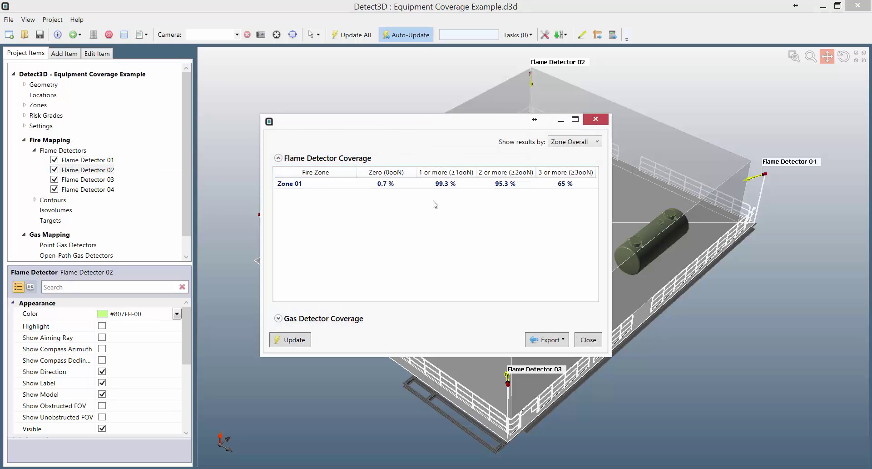
left_click(588, 341)
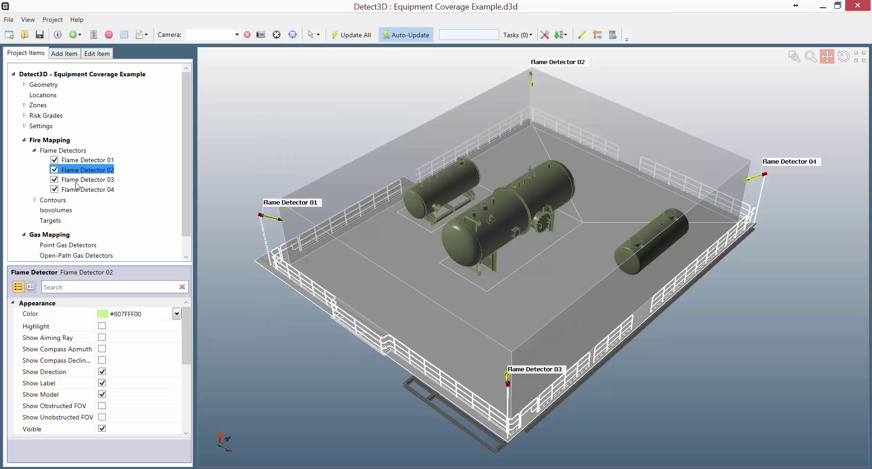
left_click(35, 200)
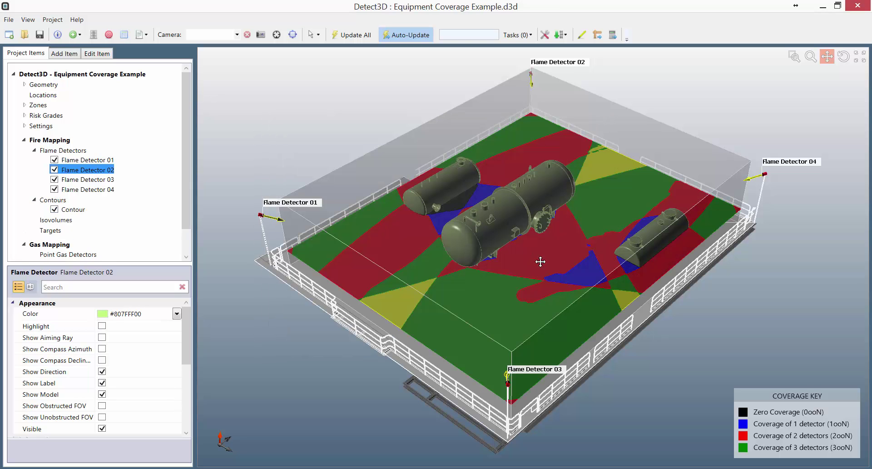
mouse_move(511, 199)
left_mouse_down()
mouse_move(518, 137)
mouse_move(513, 236)
mouse_move(513, 202)
left_mouse_up()
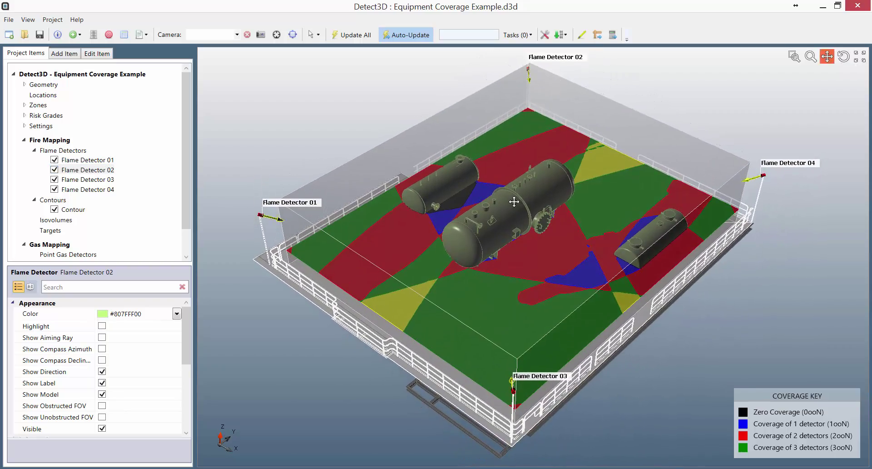
left_click(57, 213)
left_click(54, 210)
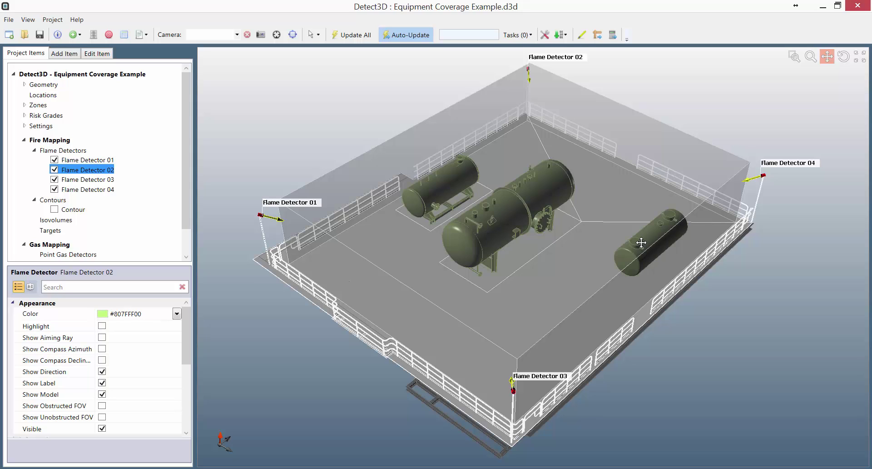
- Start a new Zone 01 sub-zone with type Around Equipment
left_click(25, 106)
right_click(62, 113)
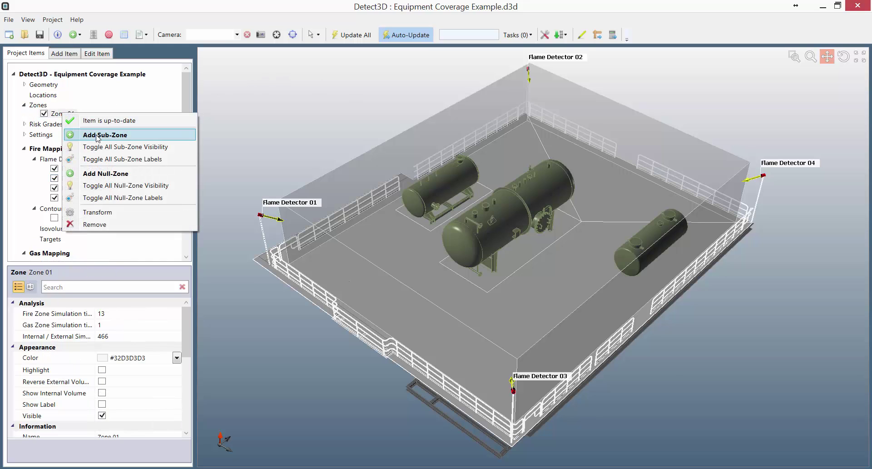
left_click(98, 136)
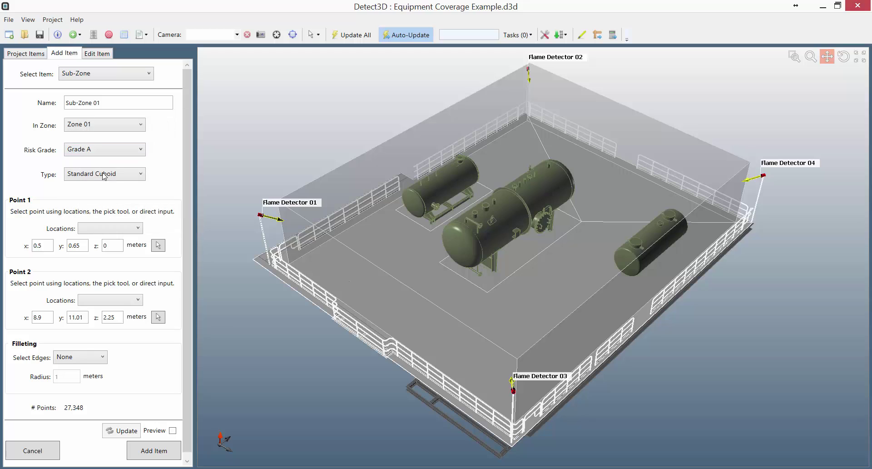
left_click(106, 174)
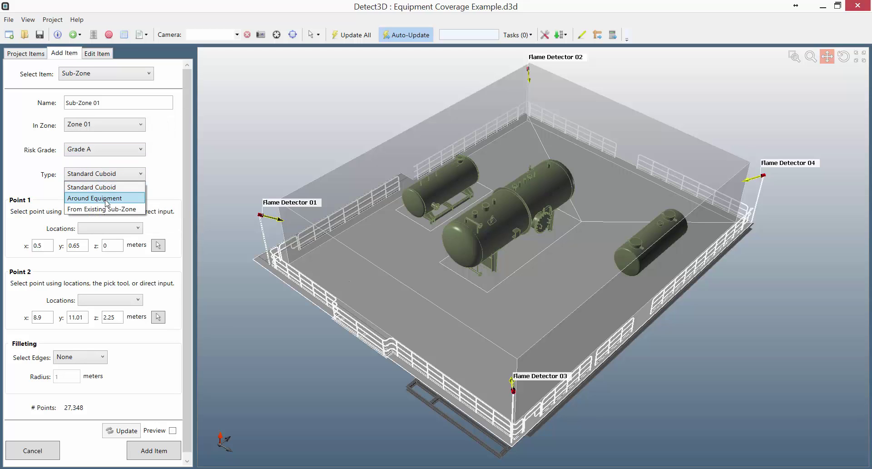
left_click(107, 198)
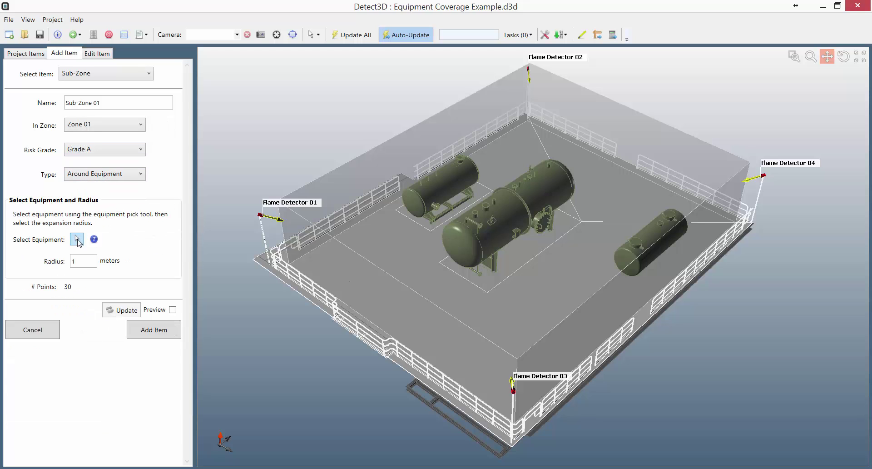
- Pick the central vessel as the sub-zone's equipment
left_click(76, 240)
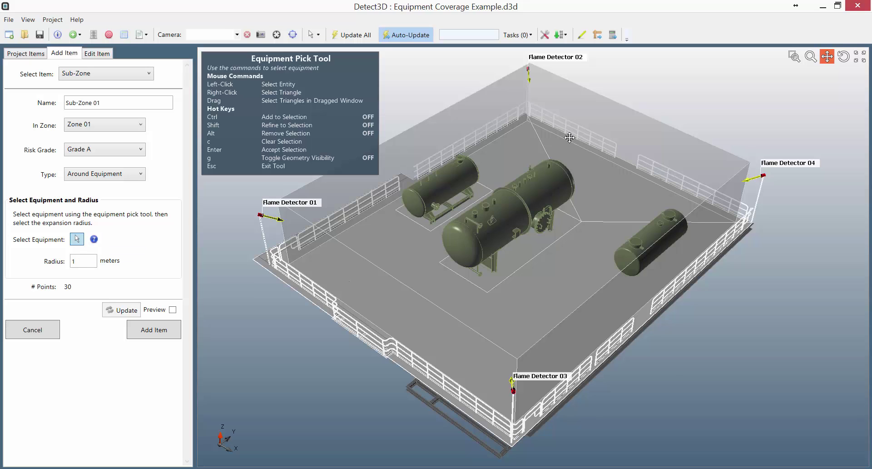
left_click(474, 234, "ctrl")
middle_click_drag(468, 238, 486, 97)
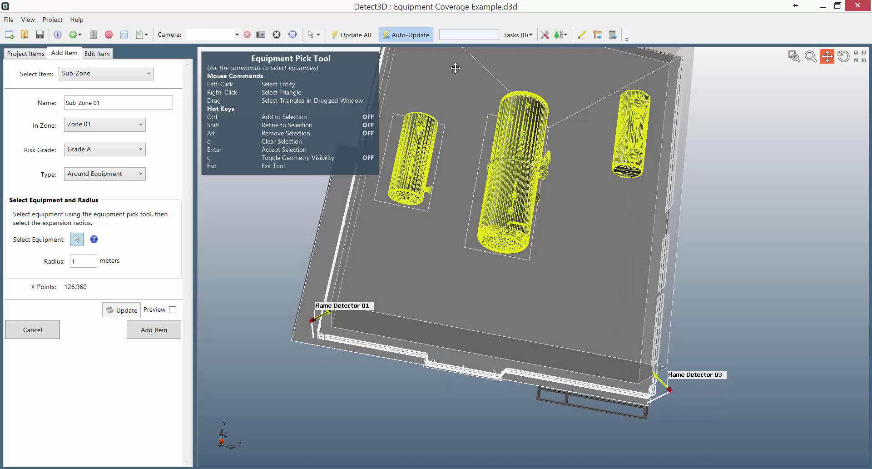
left_click_drag(457, 66, 569, 298, "shift")
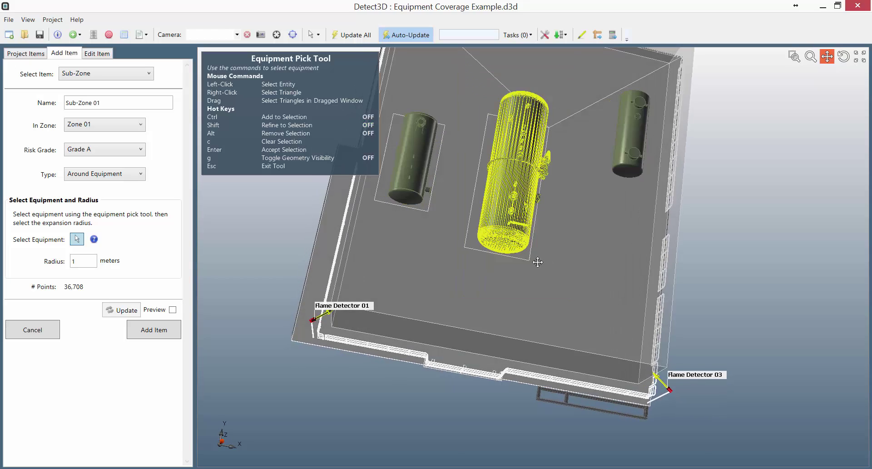
middle_click_drag(543, 262, 543, 244)
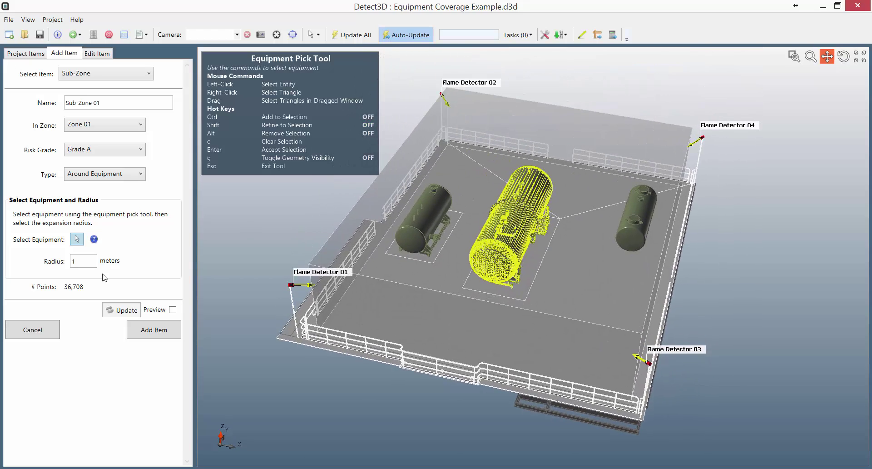
- Preview the 1 m Grade A envelope and add it as Sub-Zone 01
left_click(173, 311)
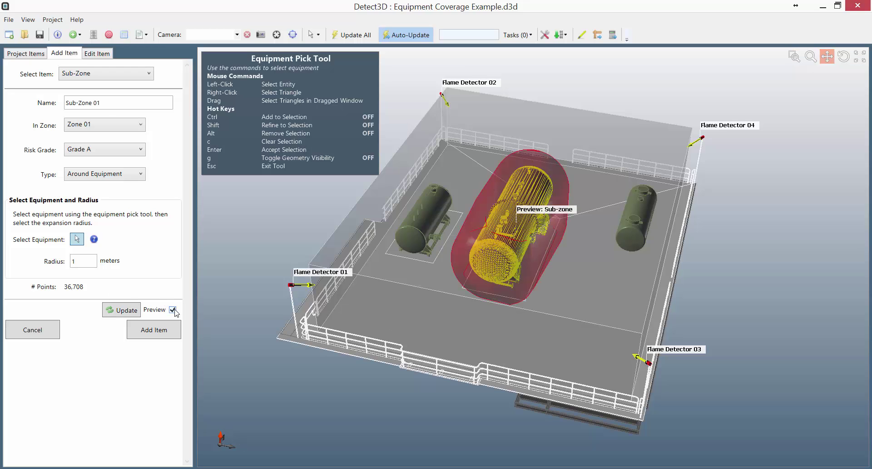
left_click(169, 332)
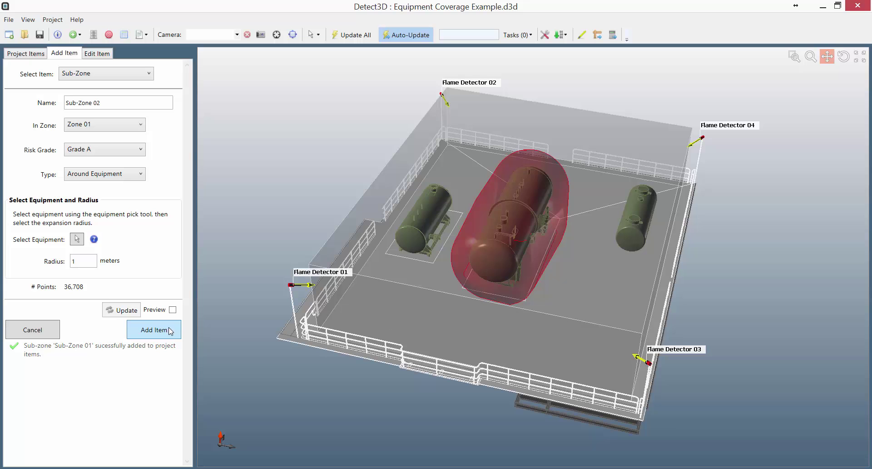
middle_click_drag(502, 276, 477, 241)
scroll(531, 220, "up", 5)
scroll(502, 245, "down", 5)
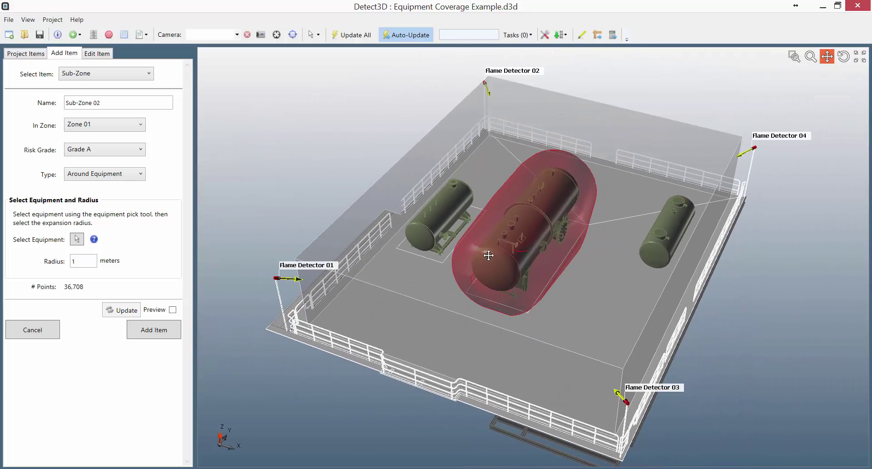
- Apply the 0.3162 inverse-square FOV multiplier (10 kW vs 1 kW) to Grade A and update all results
left_click(52, 20)
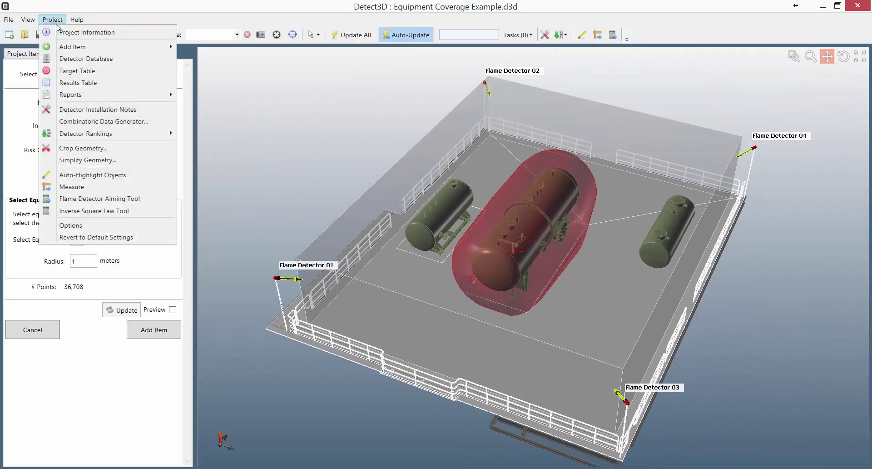
left_click(111, 211)
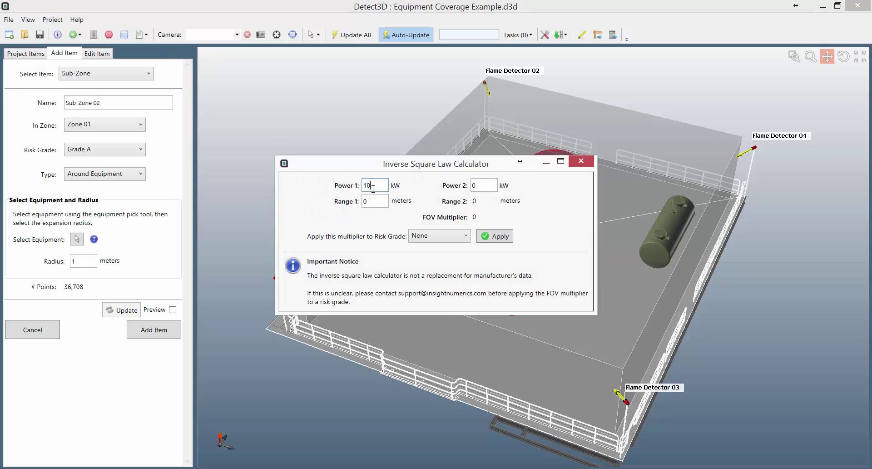
key("Tab")
key("Tab")
type("1")
left_click(432, 237)
left_click(432, 249)
left_click(496, 236)
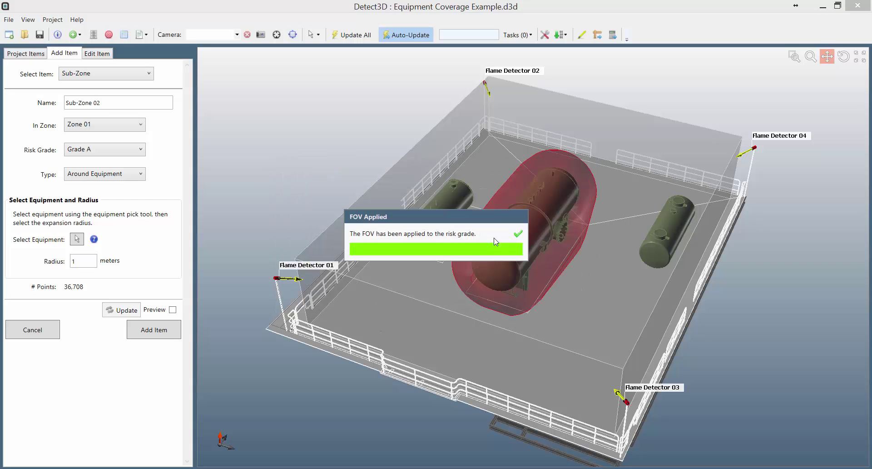
left_click(355, 39)
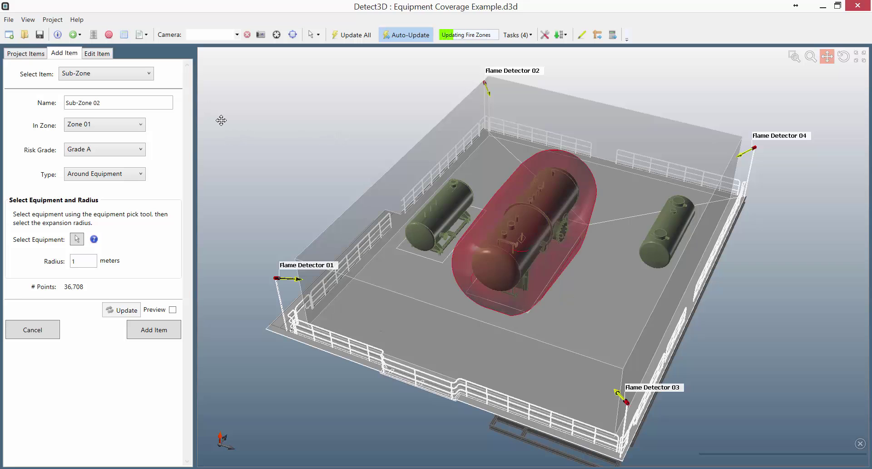
- Show the fire mapping coverage and expand Zone 01 to reveal Sub-Zone 01 at 49.8% 1ooN
left_click(124, 34)
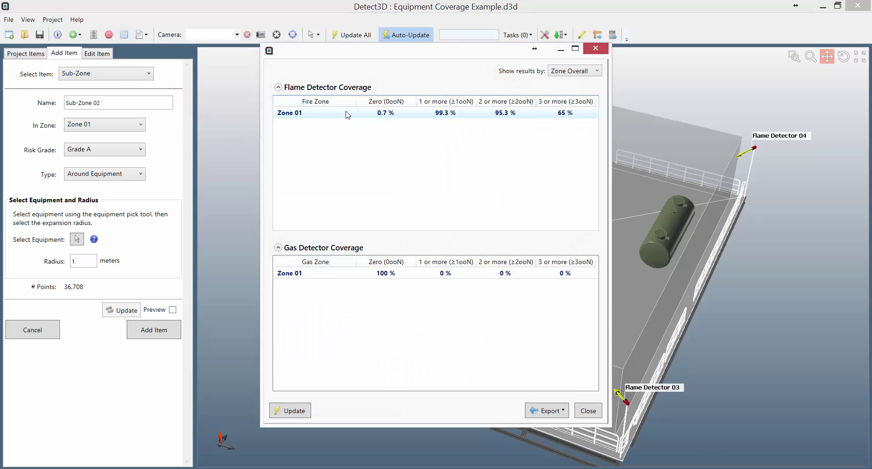
double_click(388, 113)
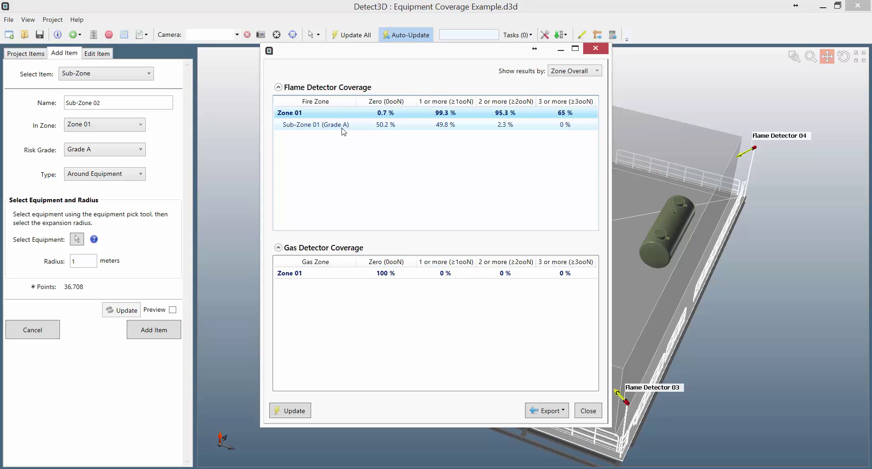
- Close the results and inspect Grade A's FOV multiplier and expansion radius under Risk Grades
left_click(596, 48)
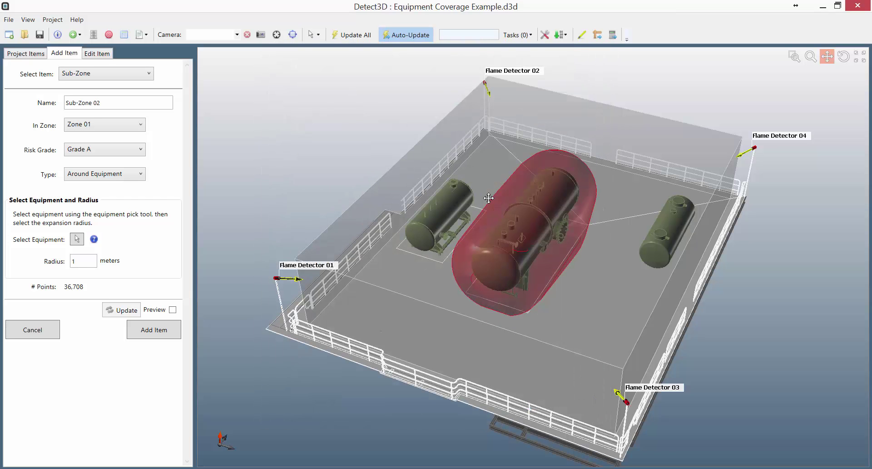
left_click(14, 54)
left_click(25, 124)
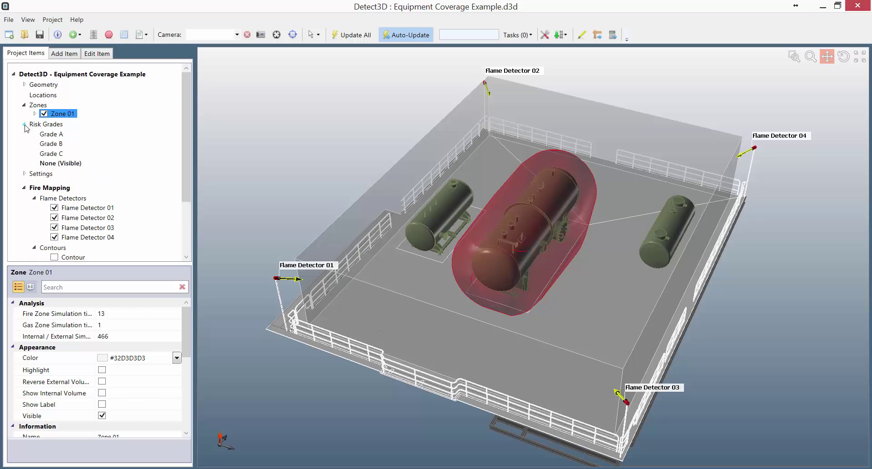
left_click(55, 135)
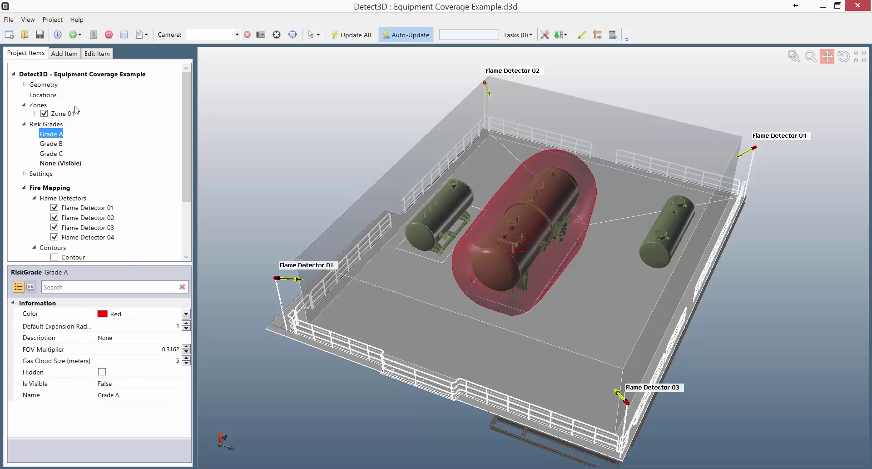
left_click(169, 350)
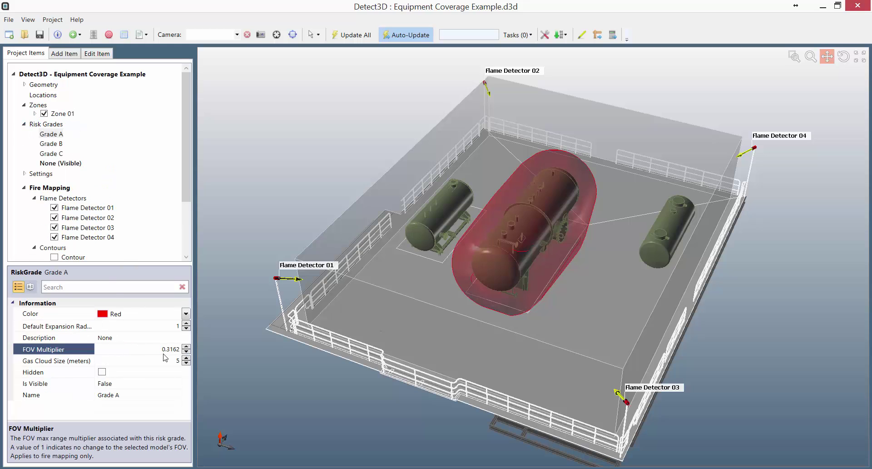
left_click(149, 325)
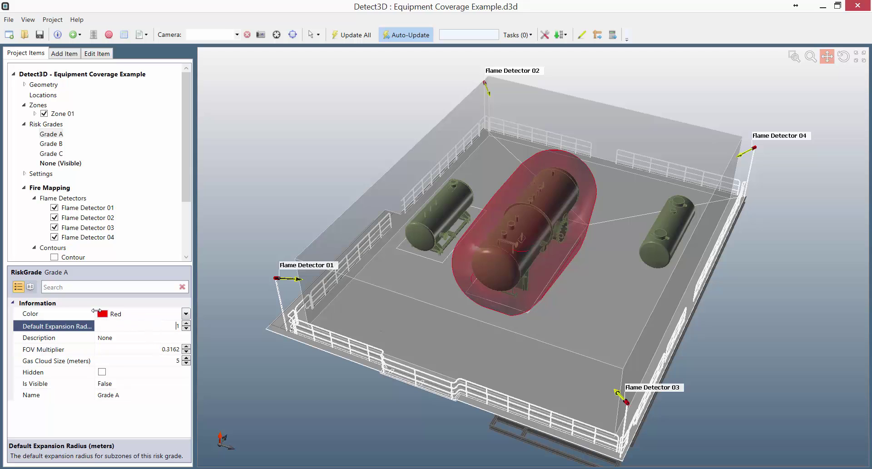
left_click_drag(100, 310, 116, 311)
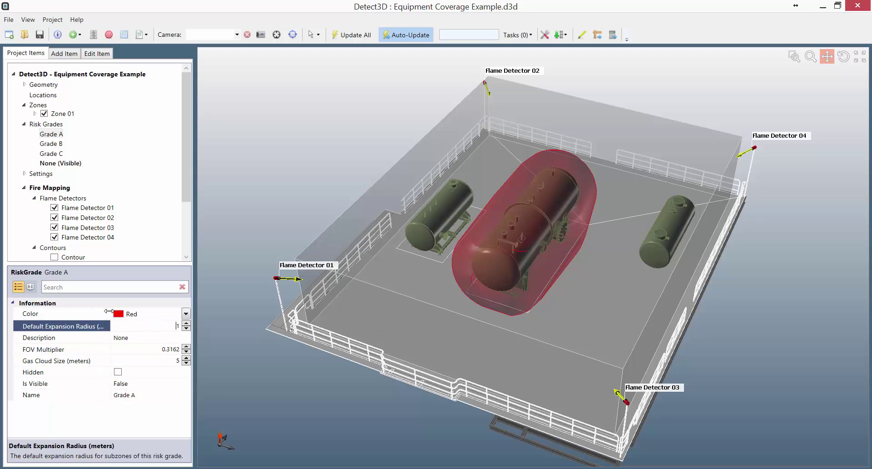
- Inspect Grade B (FOV multiplier 0.707) and Grade C (multiplier 1) settings and expansion radii
left_click(57, 145)
left_click(89, 349)
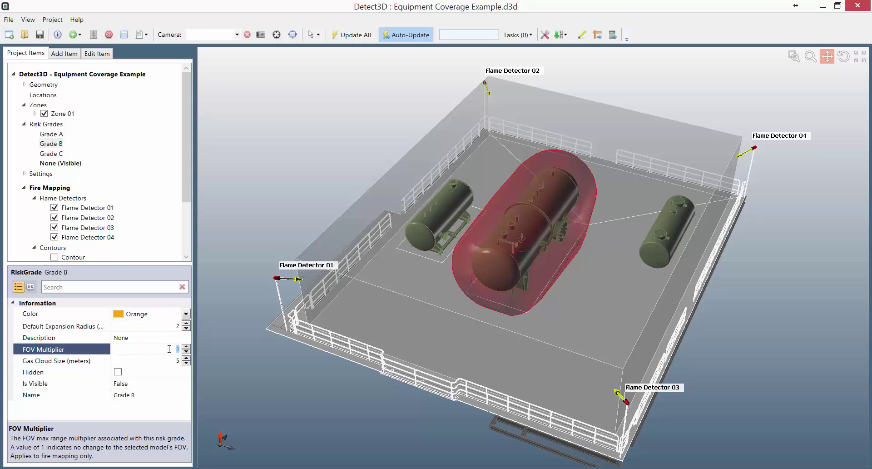
left_click(98, 327)
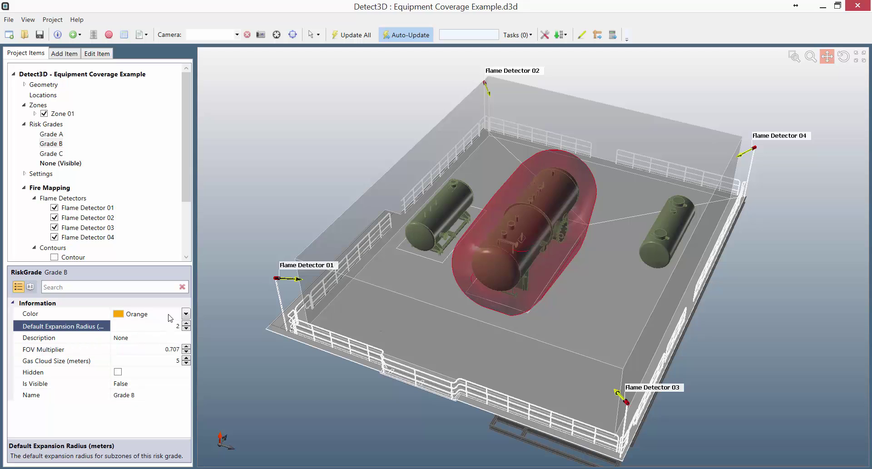
left_click(51, 154)
left_click(78, 353)
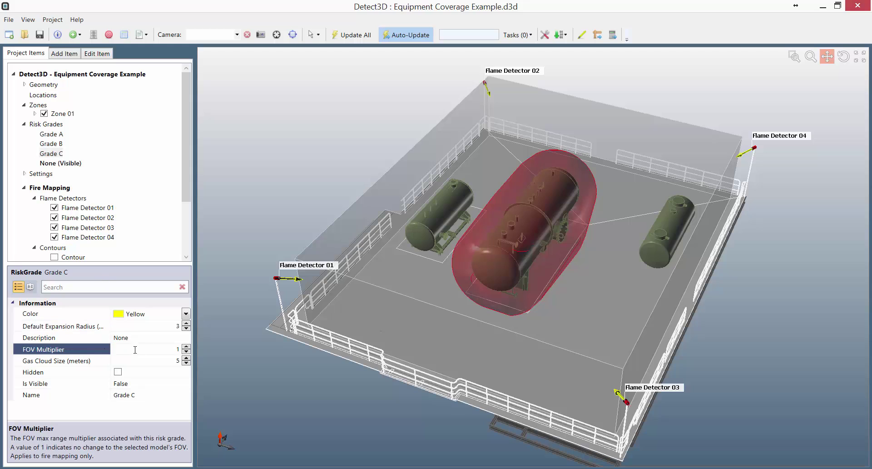
left_click(158, 326)
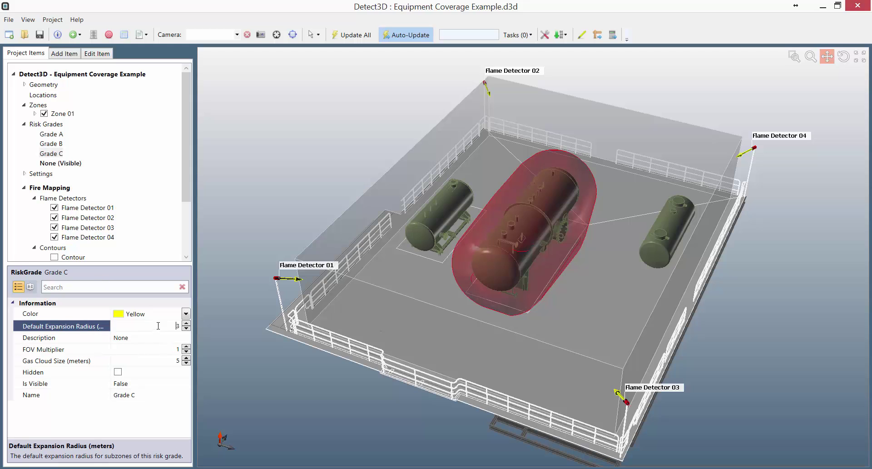
left_click(34, 114)
- Add Sub-Zone 02 as a Grade B shell expanded 2 m from the existing sub-zone
right_click(68, 117)
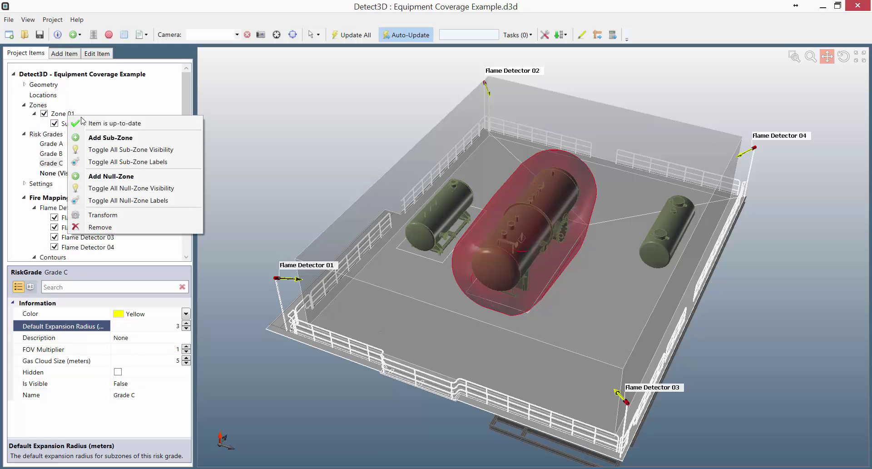
left_click(98, 137)
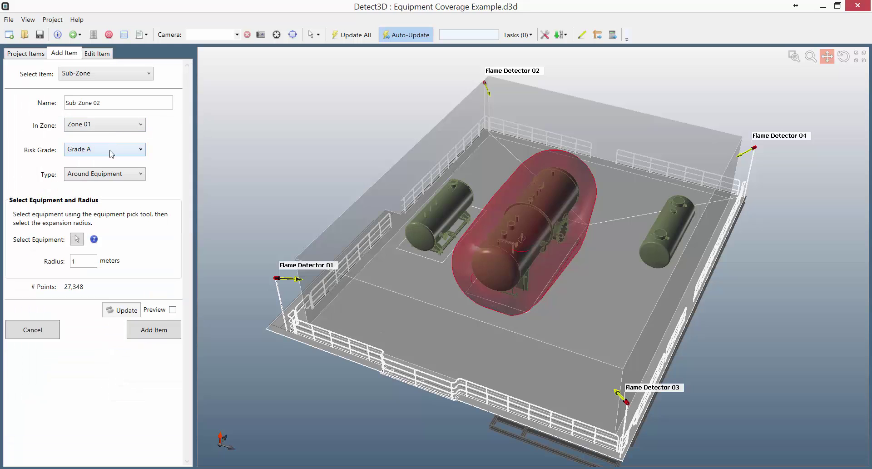
left_click(110, 175)
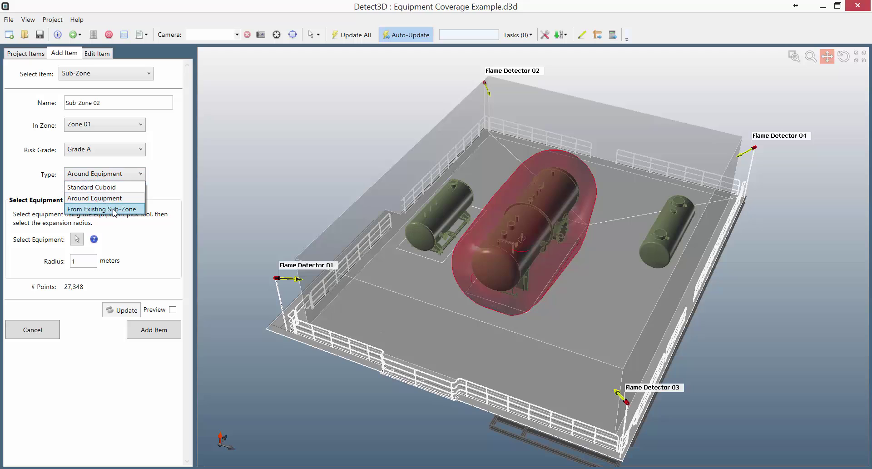
left_click(114, 210)
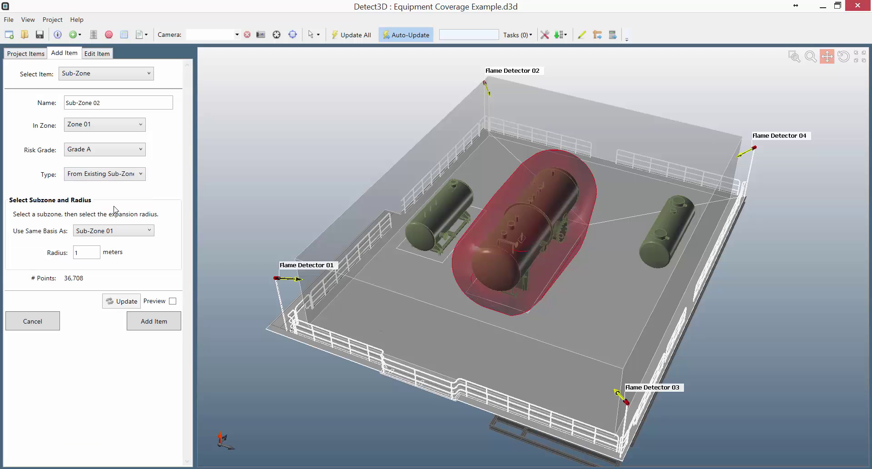
left_click(115, 158)
left_click(109, 173)
left_click(172, 301)
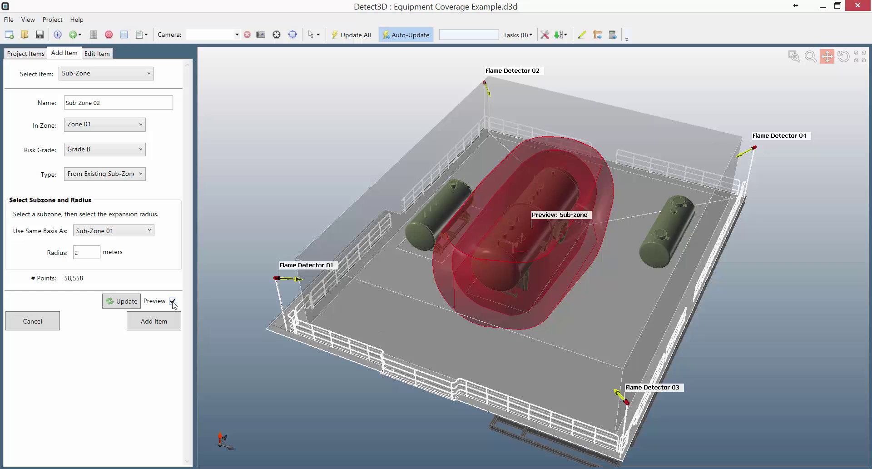
left_click(155, 318)
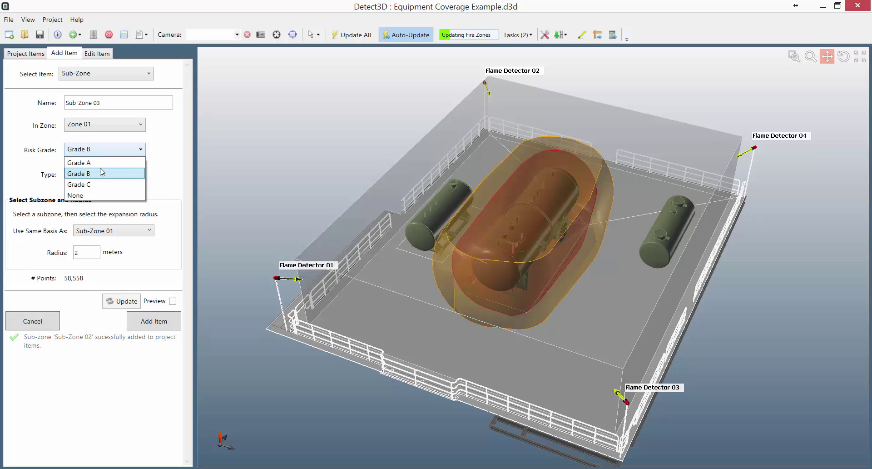
- Set up the 3 m Grade C sub-zone and view the nested shells from a low angle
left_click(119, 183)
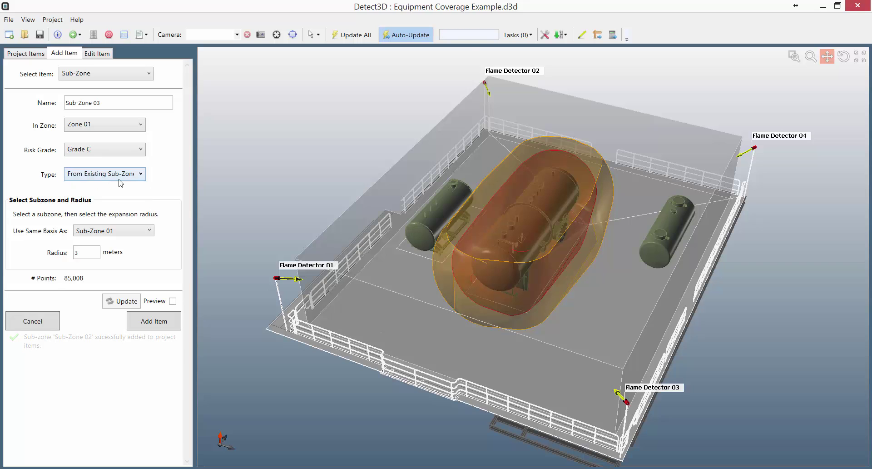
left_click(173, 301)
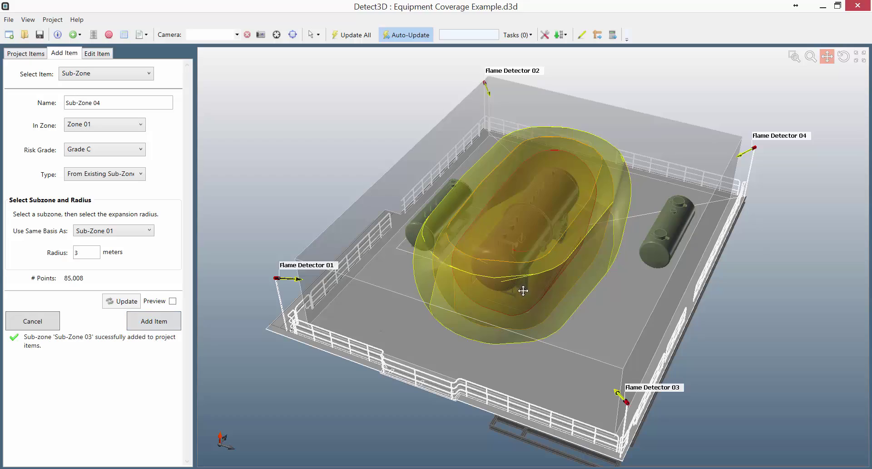
middle_click_drag(518, 302, 526, 264)
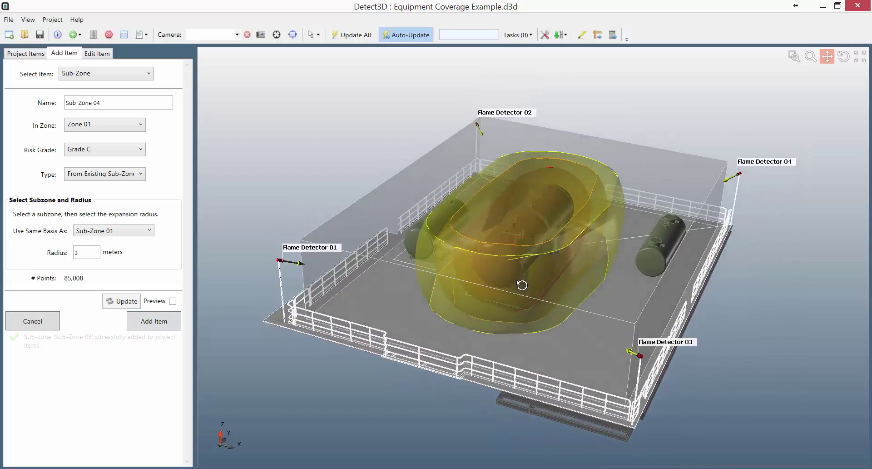
left_click_drag(521, 286, 516, 290)
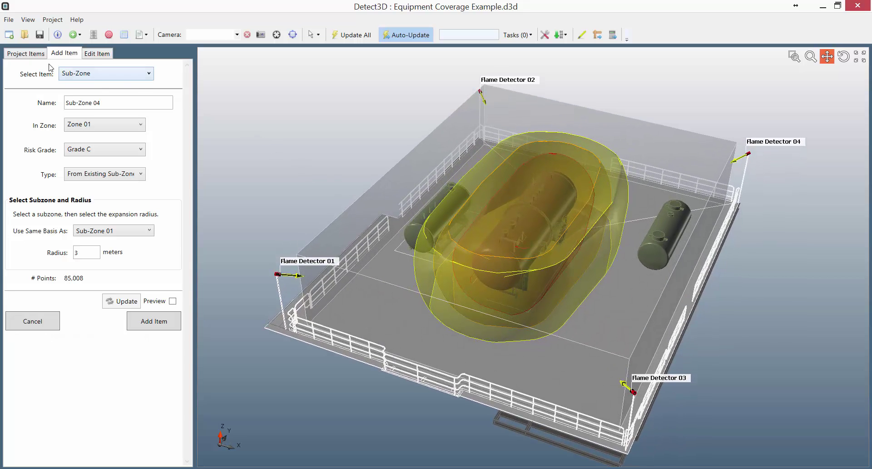
left_click(31, 54)
right_click(57, 221)
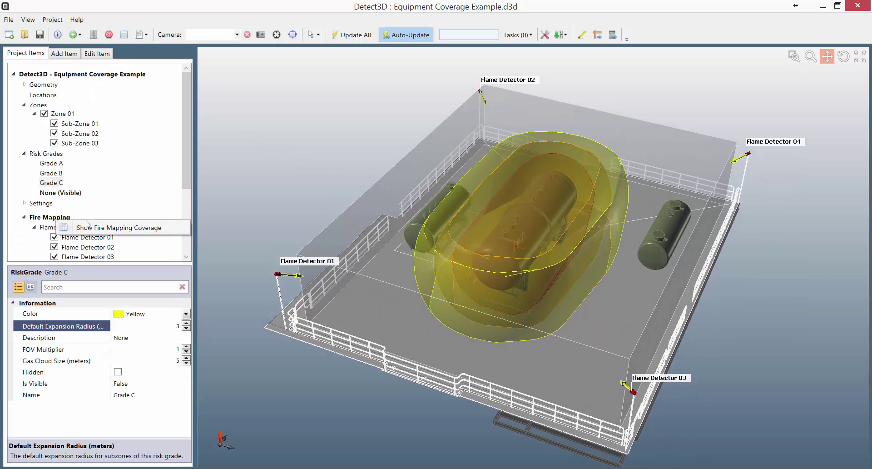
left_click(86, 227)
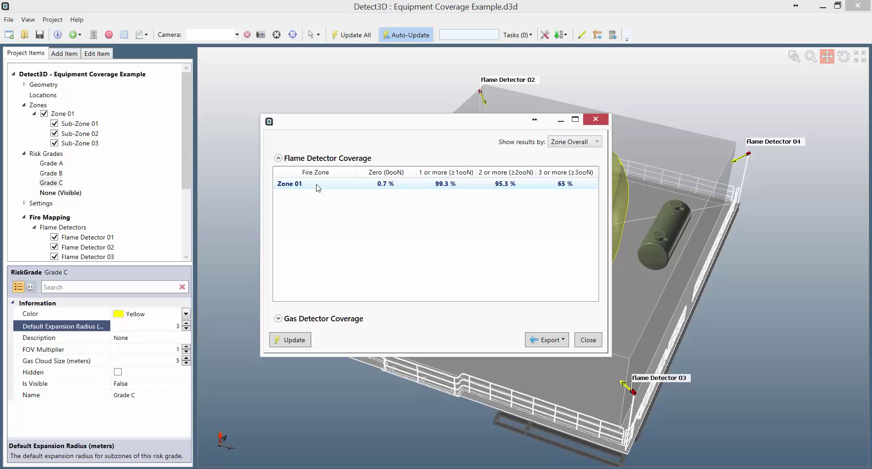
left_click(403, 184)
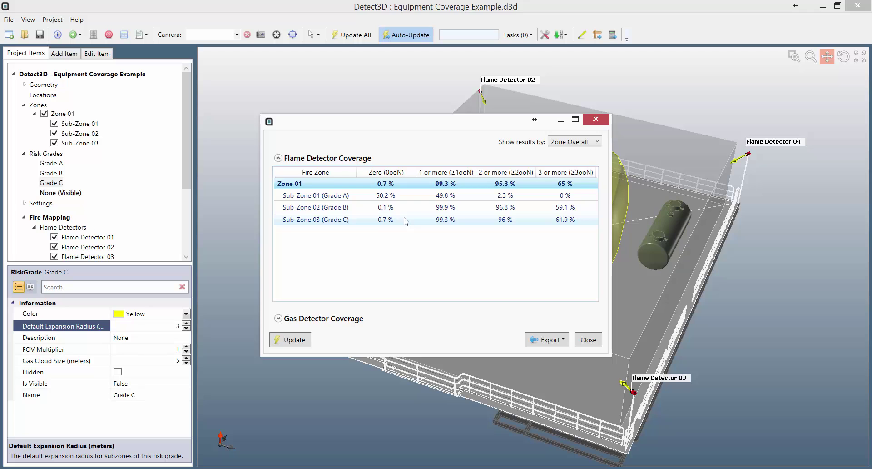
left_click(589, 340)
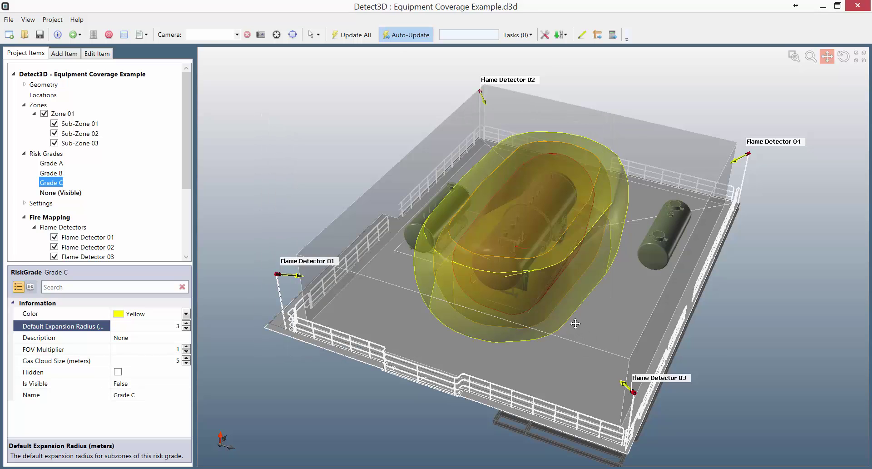
- Hide the Sub-Zone 01, 02 and 03 shells
left_click(55, 124)
left_click(55, 133)
left_click(55, 142)
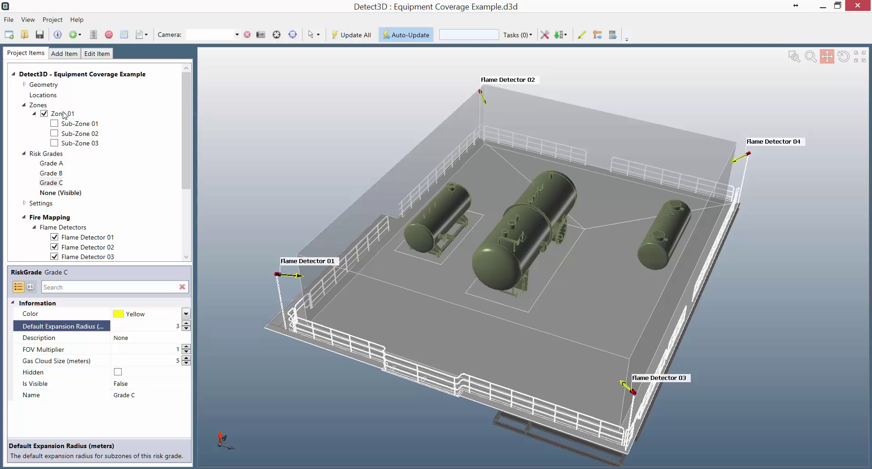
- Start an Around Equipment sub-zone on Zone 01 and select only the right-hand tank
right_click(64, 115)
left_click(121, 136)
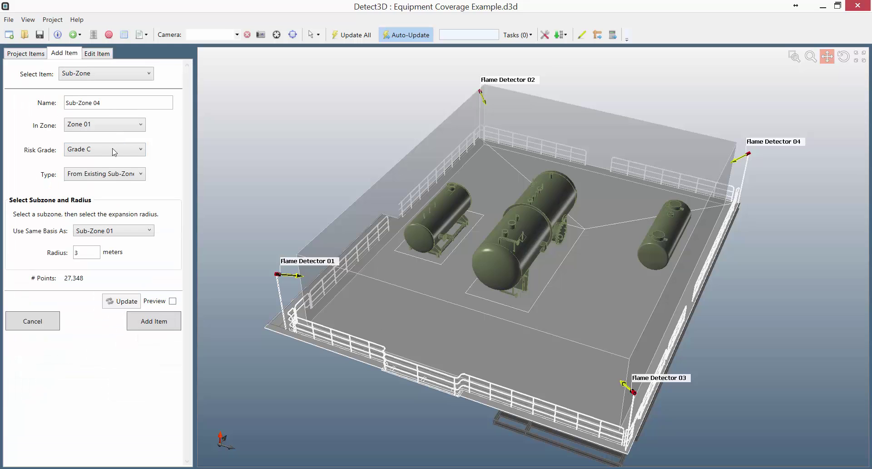
left_click(111, 176)
left_click(110, 197)
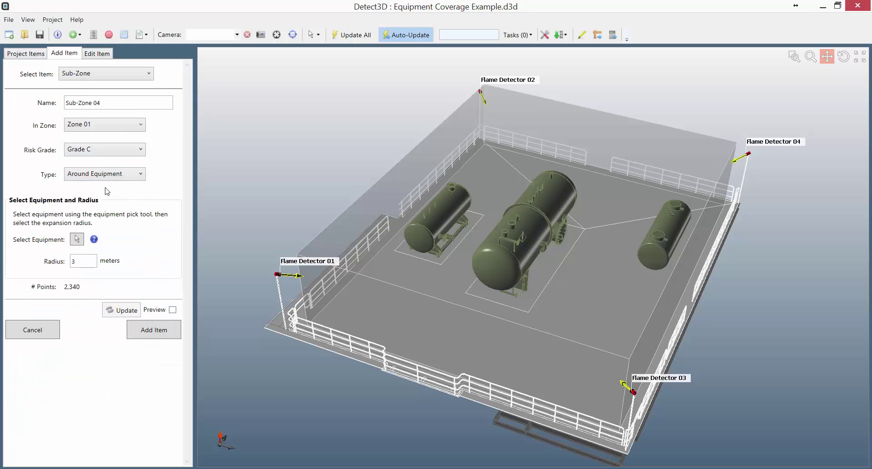
left_click(76, 239)
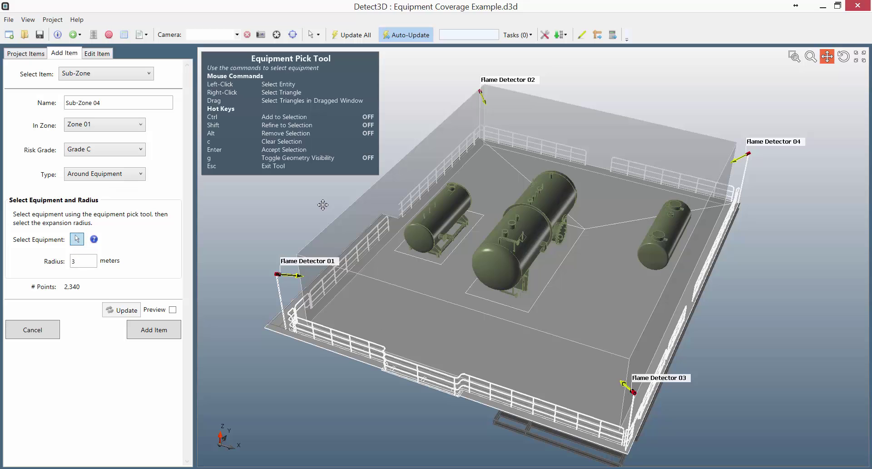
left_click(662, 239)
left_click_drag(611, 181, 709, 282, "shift")
key("g")
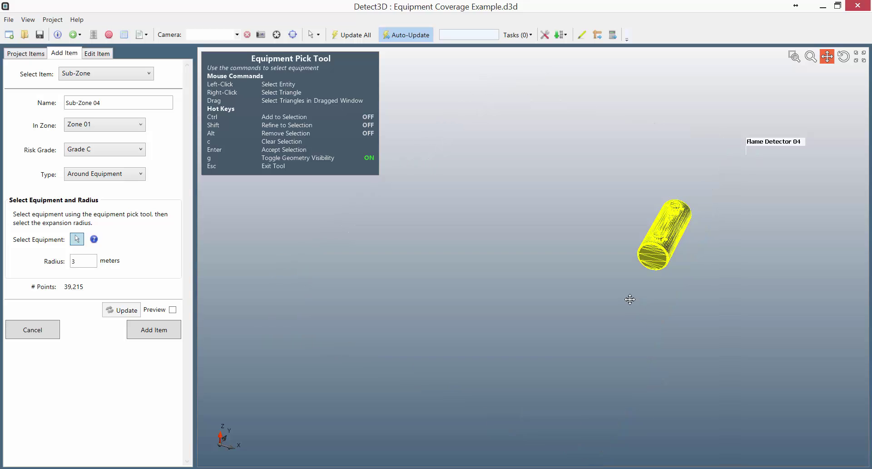
middle_click_drag(630, 298, 624, 279)
key("g")
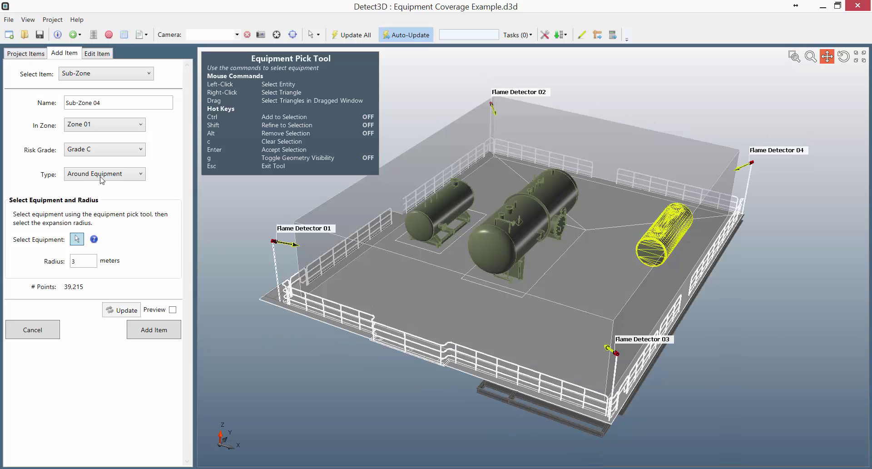
- Add Sub-Zone 04 as a 1 m Grade A envelope around the right tank
left_click(104, 156)
left_click(95, 162)
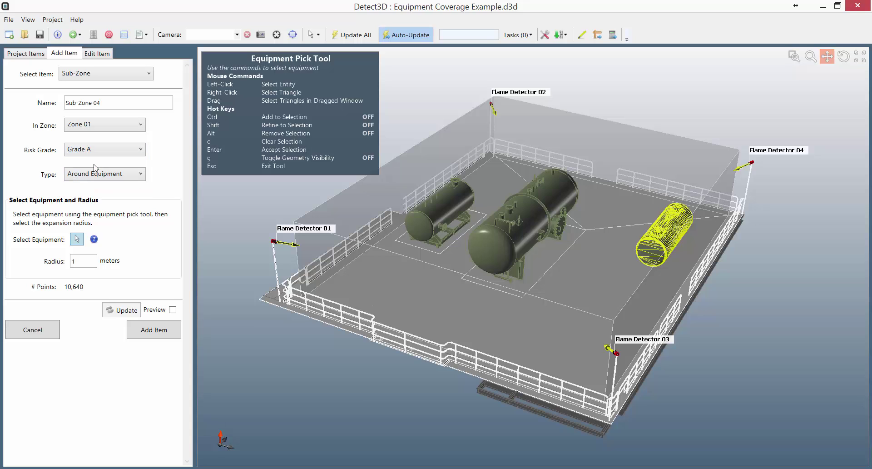
left_click(173, 311)
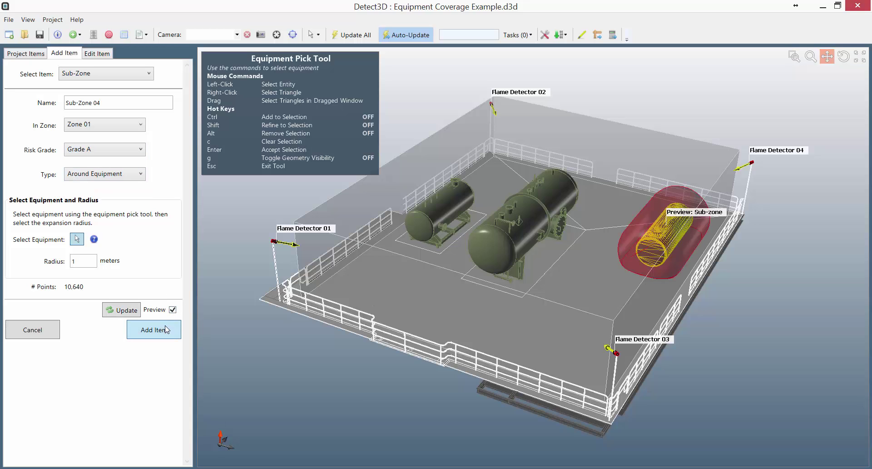
left_click(166, 328)
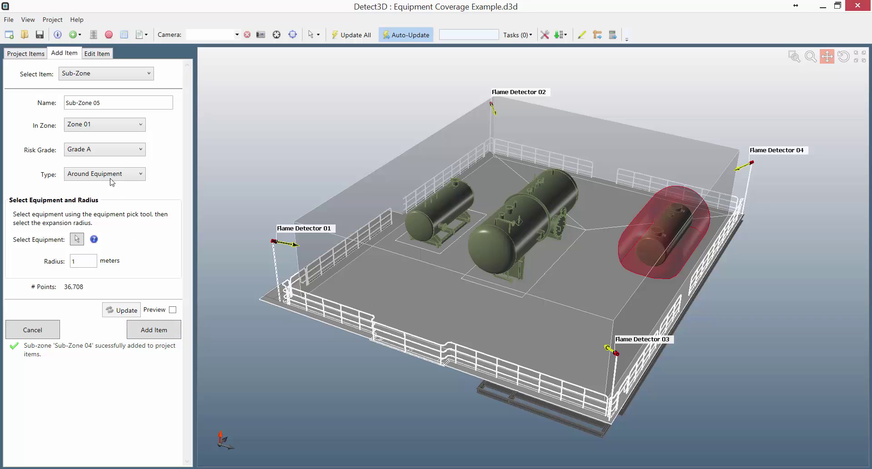
- Add Grade B (2 m) and Grade C (3 m) Sub-Zones 05 and 06 from Sub-Zone 04
left_click(104, 150)
left_click(103, 173)
left_click(104, 175)
left_click(103, 209)
left_click(101, 231)
left_click(106, 275)
left_click(173, 301)
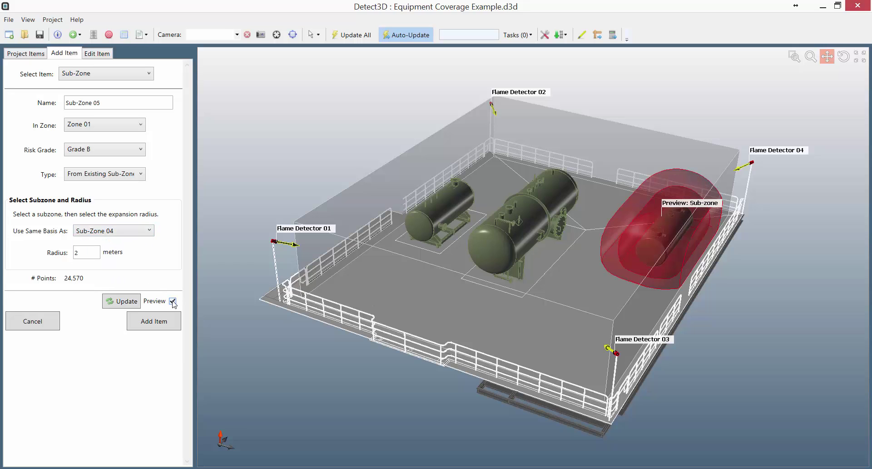
left_click(104, 150)
left_click(103, 180)
left_click(172, 301)
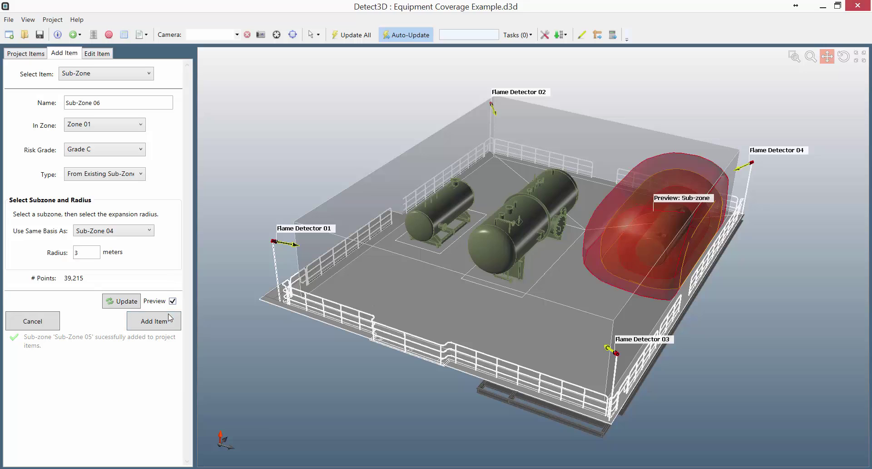
left_click(167, 323)
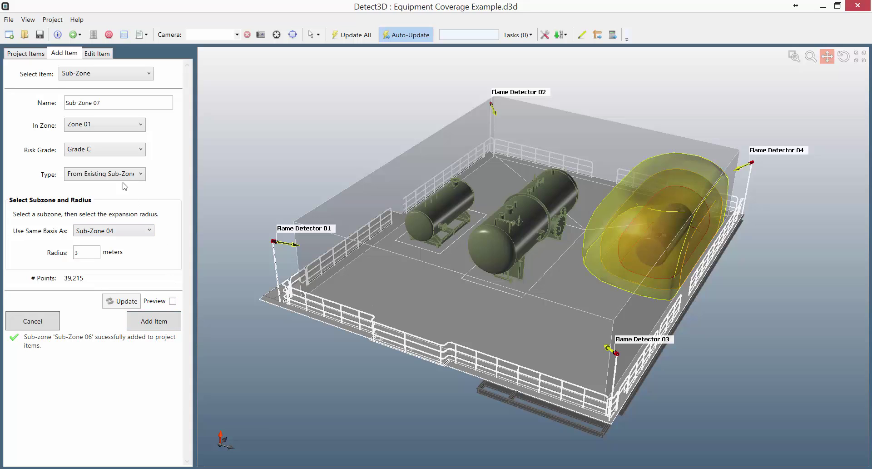
- Set the next sub-zone to Grade A with type Around Equipment
left_click(109, 149)
left_click(108, 161)
left_click(106, 174)
left_click(103, 194)
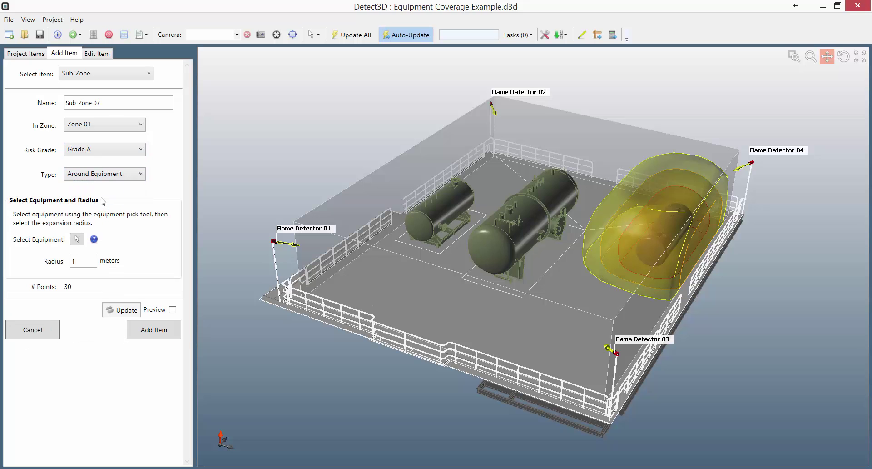
left_click(82, 240)
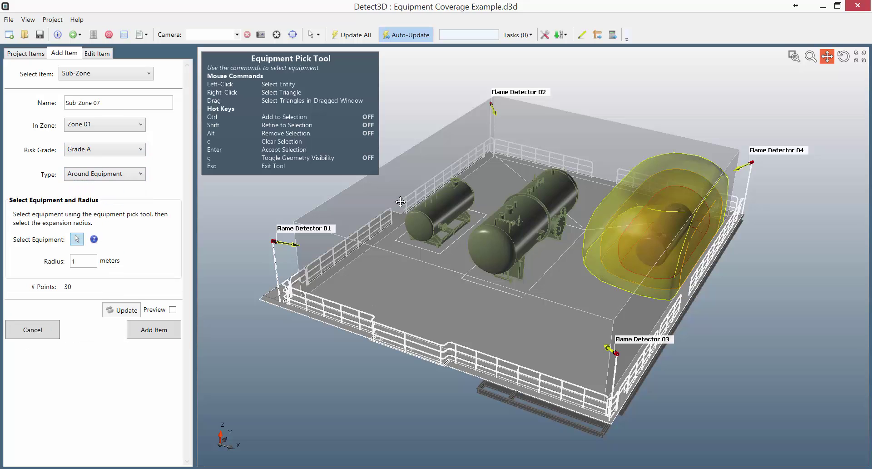
- Select the left-hand tank and add the 1 m Grade A Sub-Zone 07 around it
left_click(424, 215)
middle_click_drag(423, 215, 415, 194)
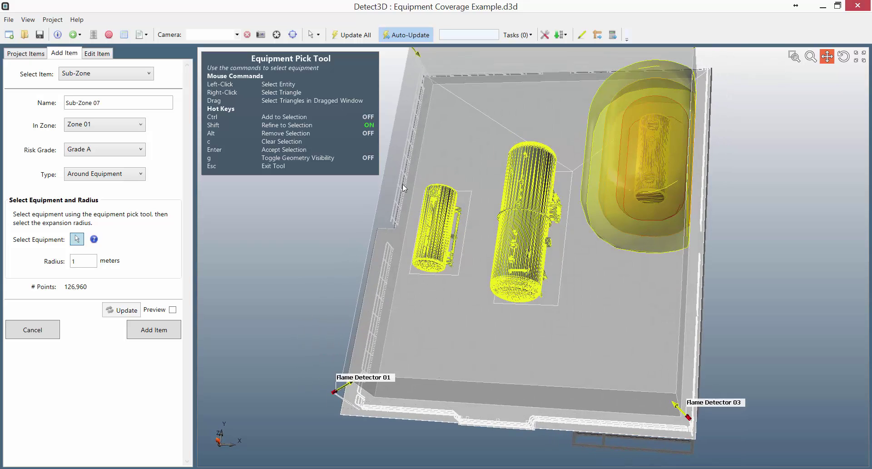
key("shift")
left_click_drag(486, 307, 486, 307, "shift")
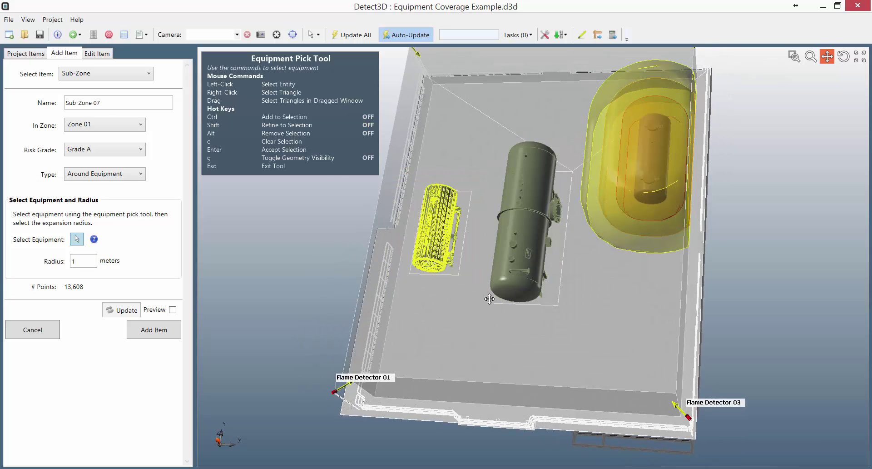
key("g")
middle_click_drag(506, 234, 472, 280)
key("g")
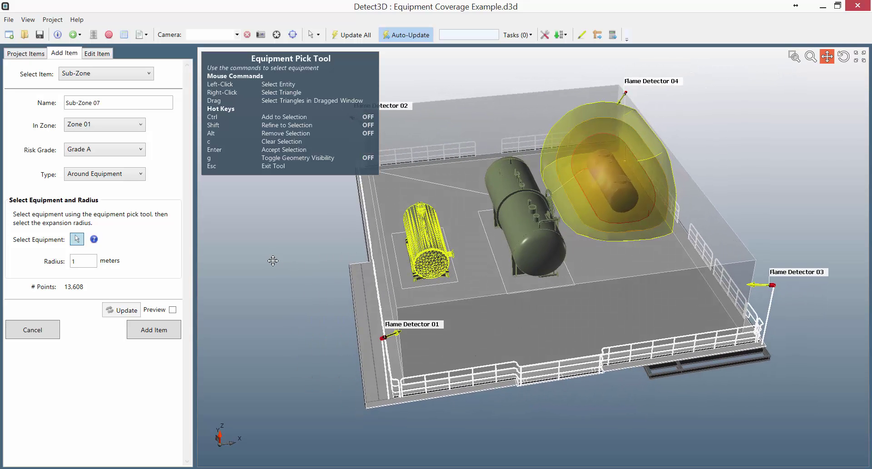
left_click(172, 310)
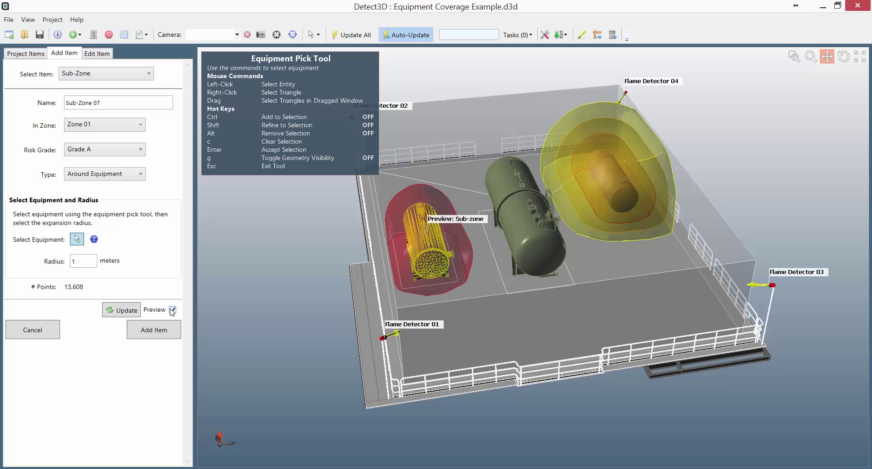
left_click(168, 332)
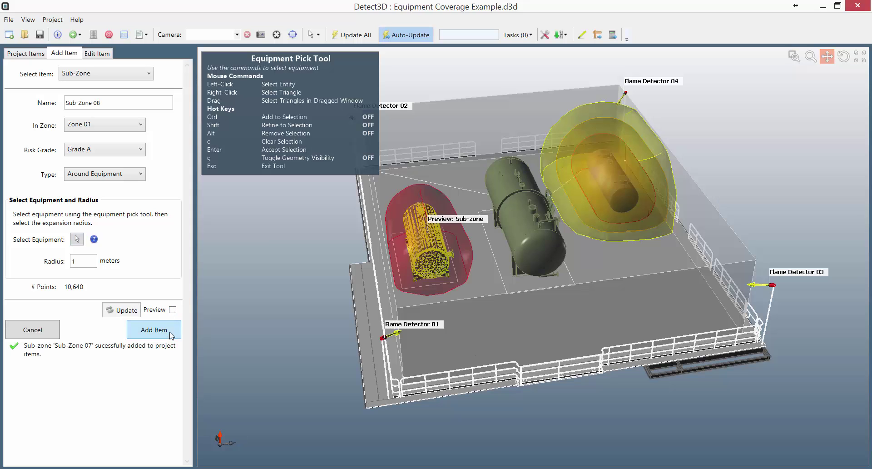
- Add Sub-Zone 08 as a 2 m Grade B shell based on Sub-Zone 07
left_click(109, 151)
left_click(102, 175)
left_click(103, 174)
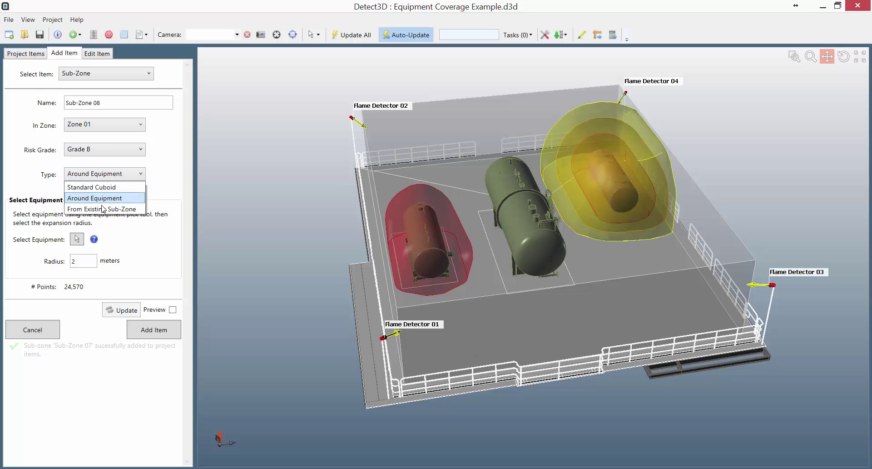
left_click(102, 208)
left_click(97, 231)
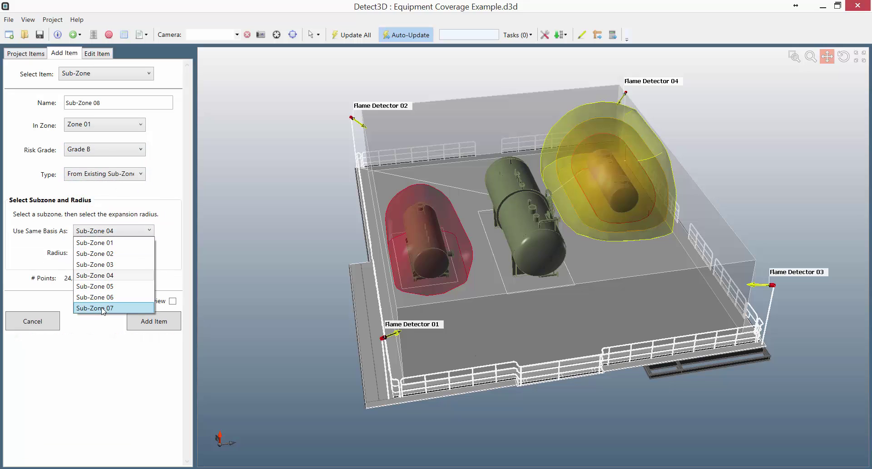
left_click(103, 308)
left_click(172, 301)
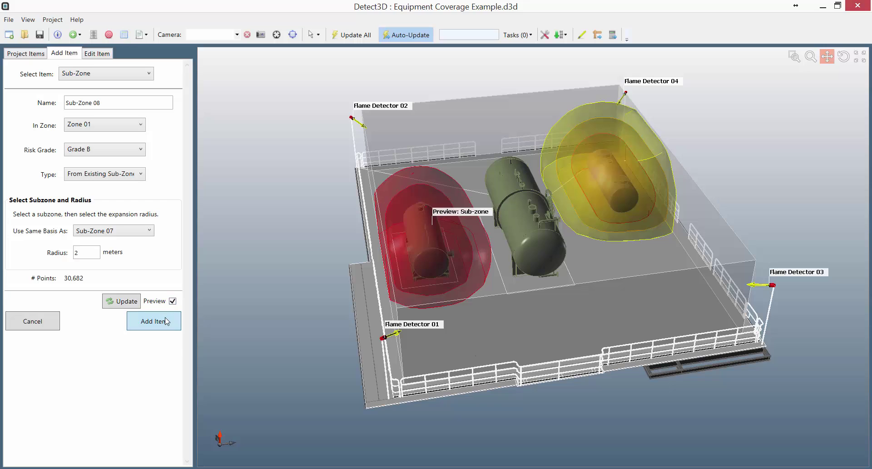
left_click(166, 321)
- Add Sub-Zone 09 as a 3 m Grade C shell and view both tanks' sub-zones
left_click(100, 153)
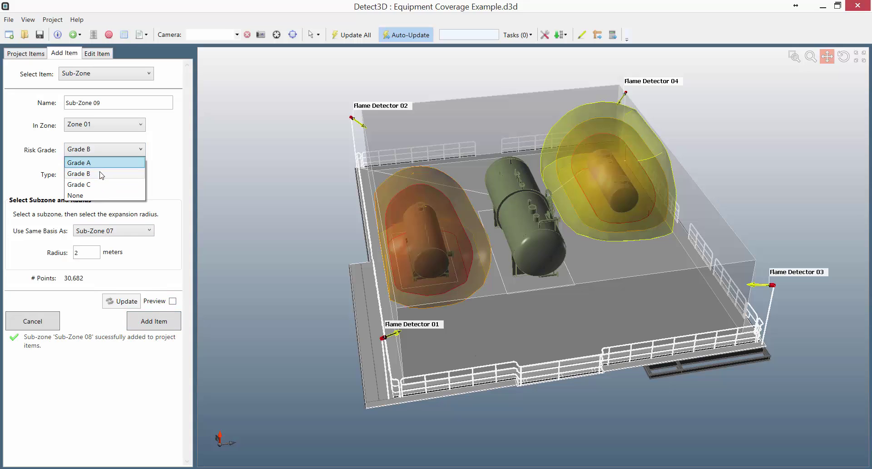
left_click(102, 185)
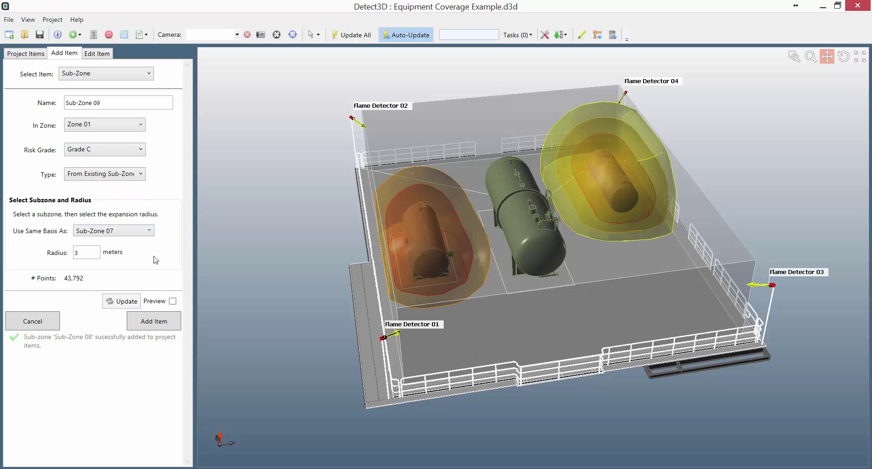
left_click(172, 301)
left_click(166, 319)
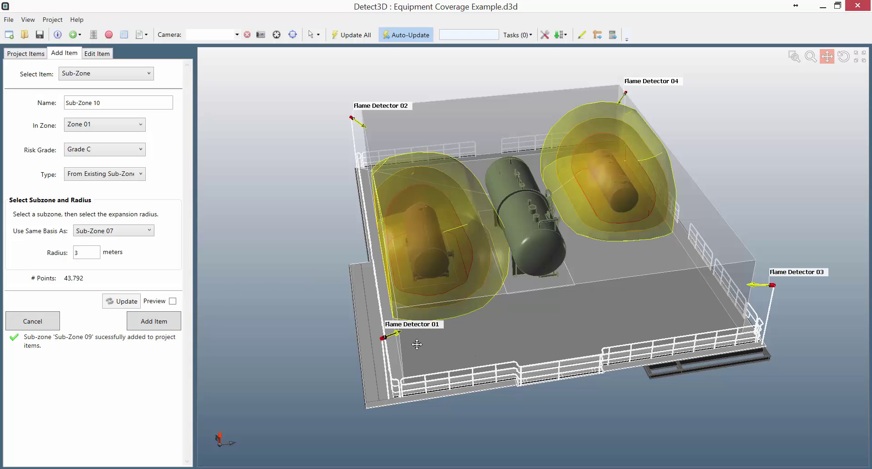
left_click_drag(415, 343, 459, 255)
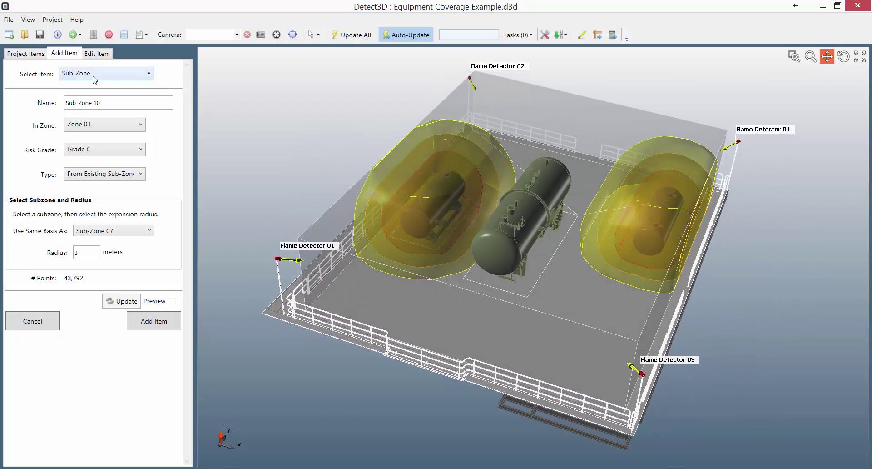
- Show the flame detector coverage results broken down by risk grade and by sub-zone
left_click(19, 53)
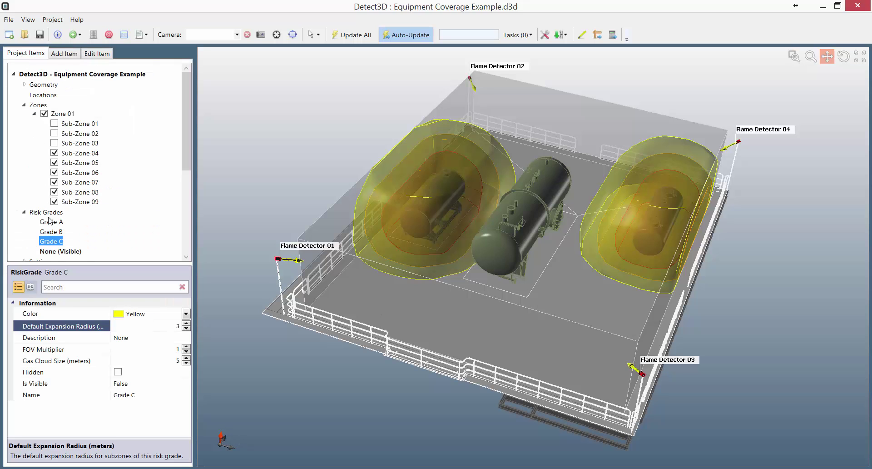
scroll(58, 233, "down", 1)
right_click(50, 251)
left_click(86, 258)
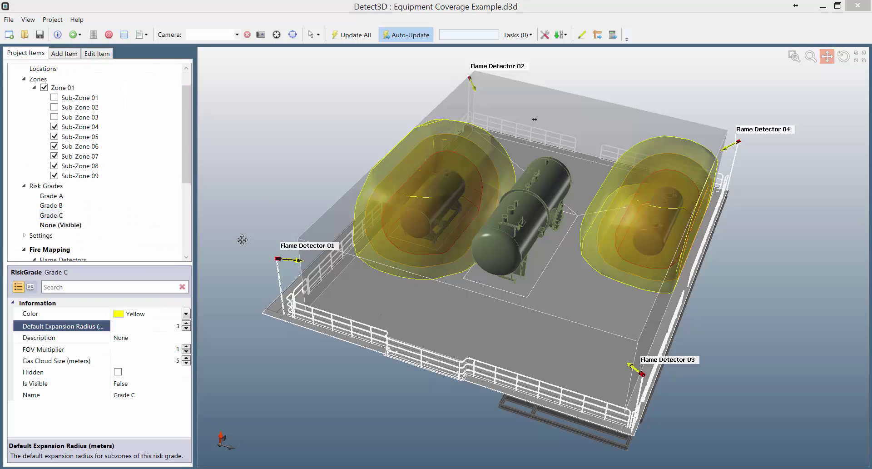
left_click(358, 186)
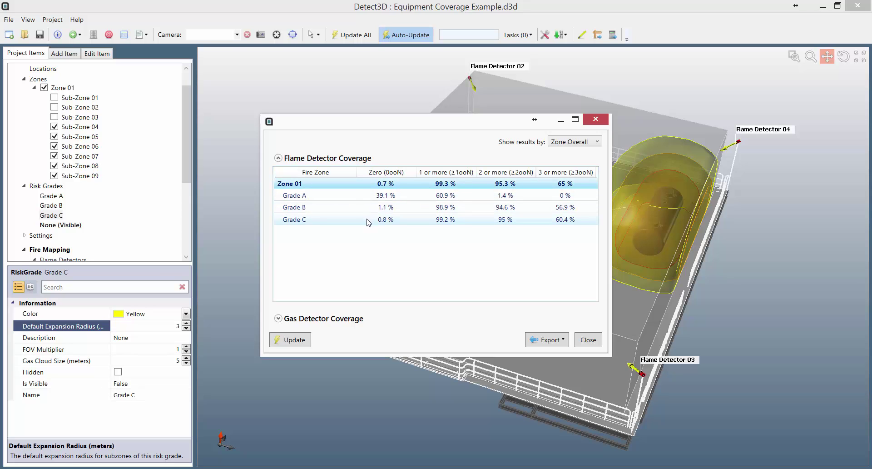
left_click(331, 184)
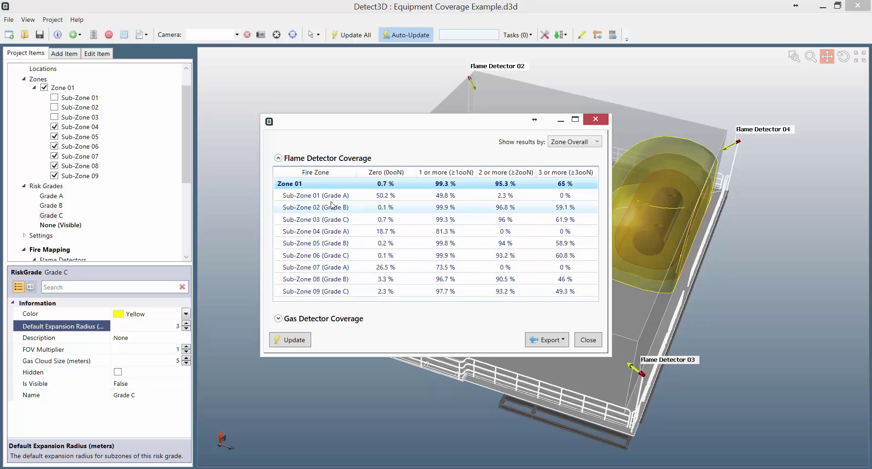
- Compare Sub-Zones 04, 07 (Grade A) and 06, 09 (Grade C), check export options, then close
left_click(338, 231)
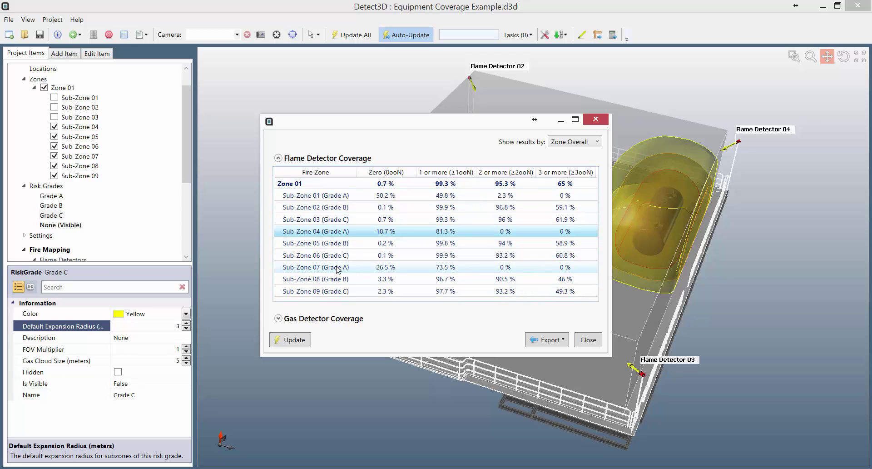
left_click(338, 268)
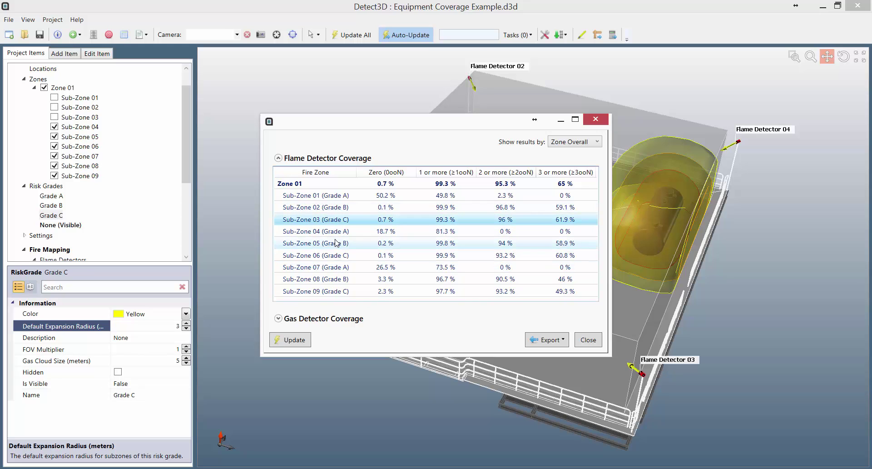
left_click(336, 256)
left_click(337, 290)
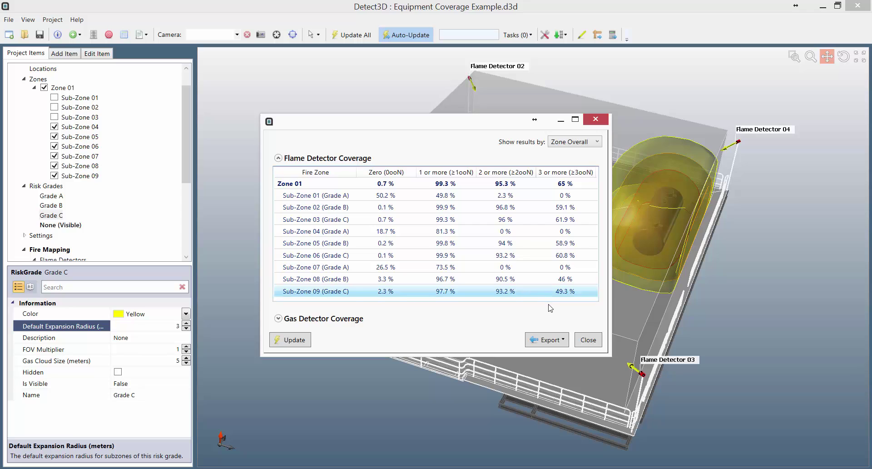
left_click(562, 339)
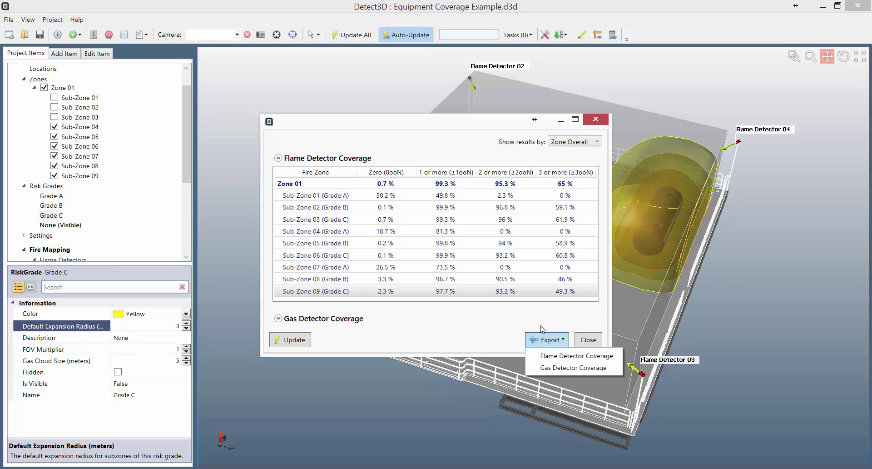
left_click(589, 339)
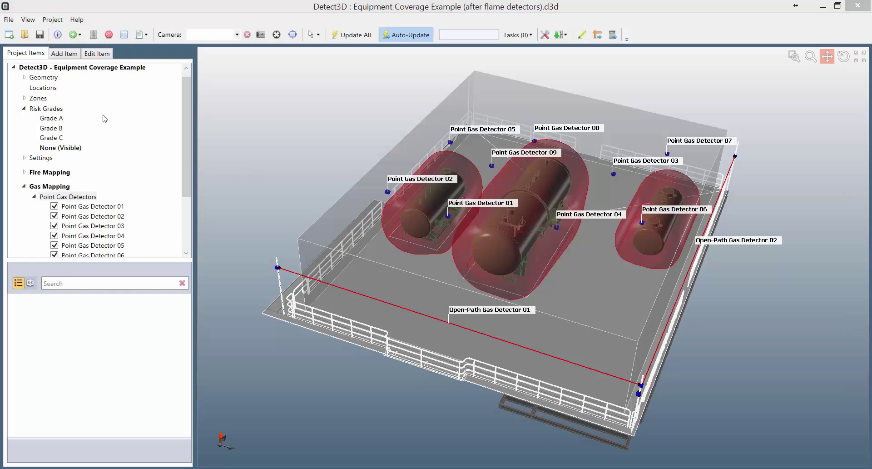
- Check each grade's gas cloud size: Grade A is 5, Grade B 7, Grade C 10
left_click(51, 119)
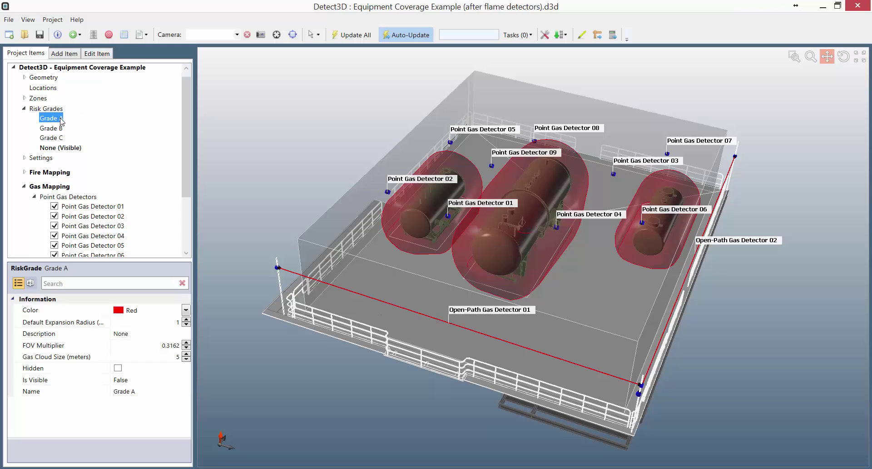
left_click(146, 356)
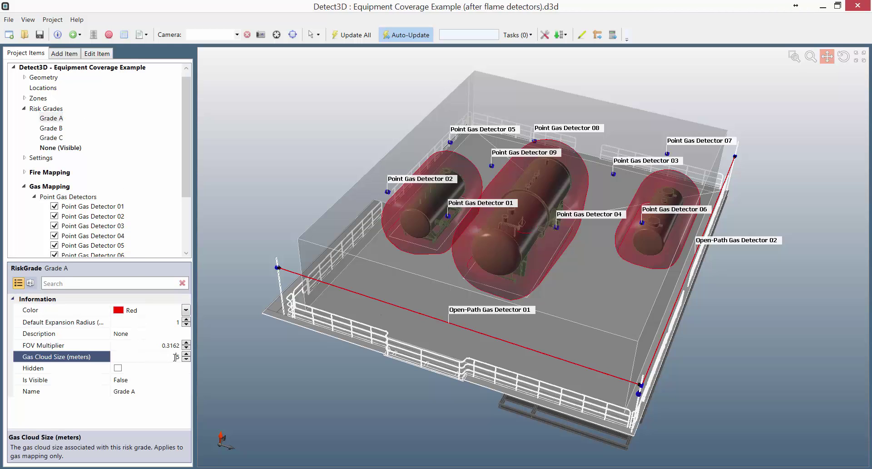
left_click(59, 128)
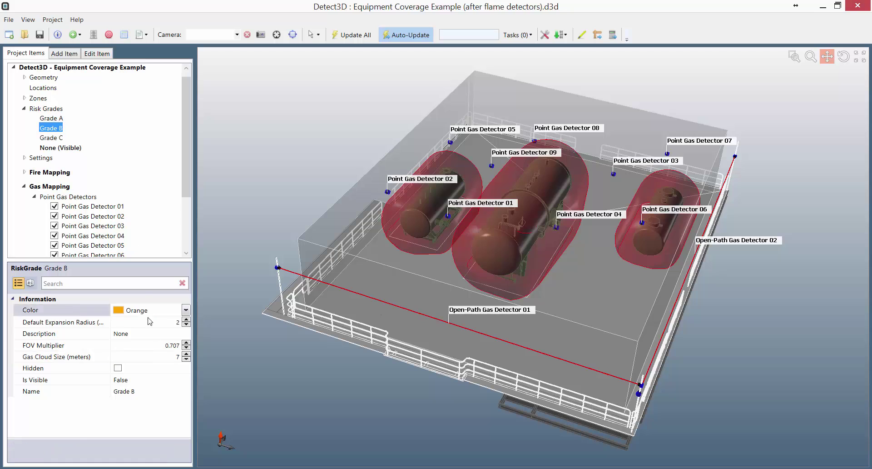
left_click(168, 357)
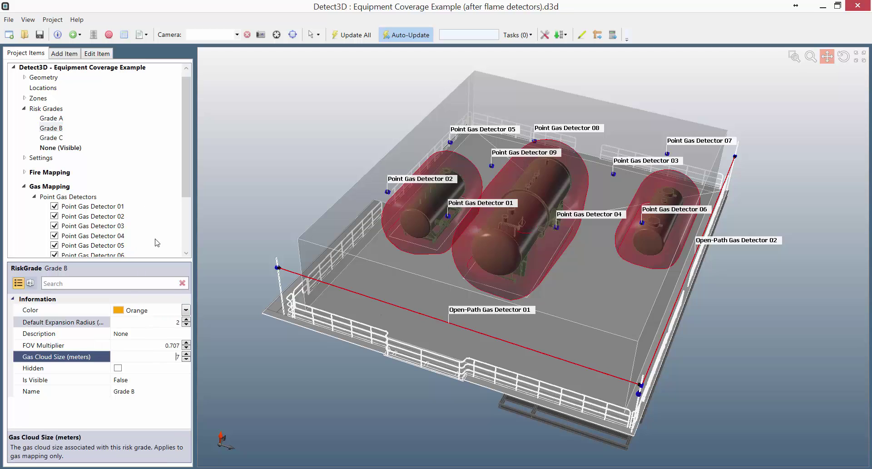
left_click(60, 138)
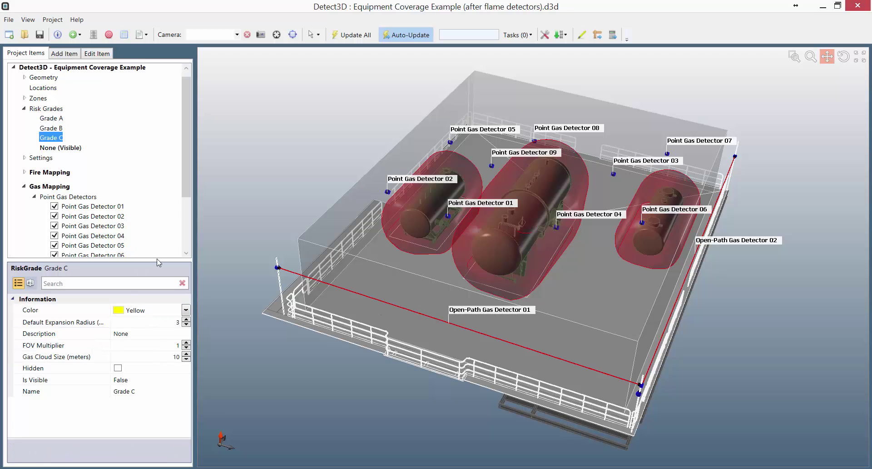
left_click(164, 356)
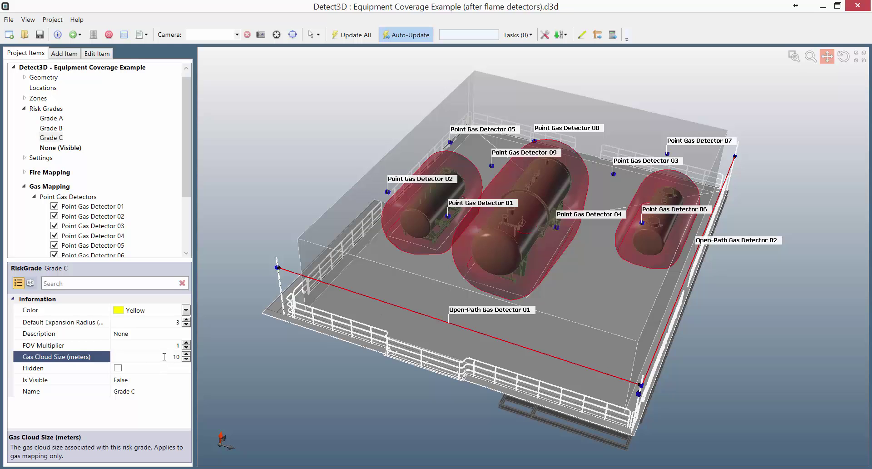
right_click(66, 189)
- View Zone 01 gas detector coverage per sub-zone, check the export options, and close the results
left_click(111, 194)
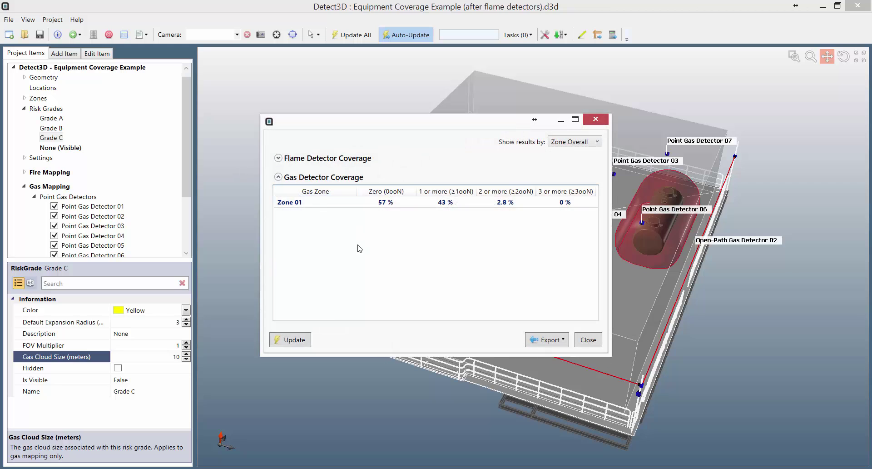
left_click(353, 205)
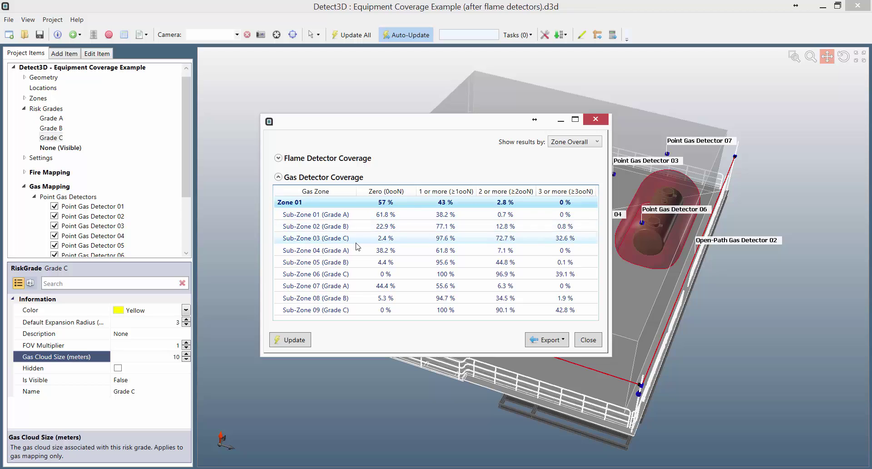
left_click(558, 339)
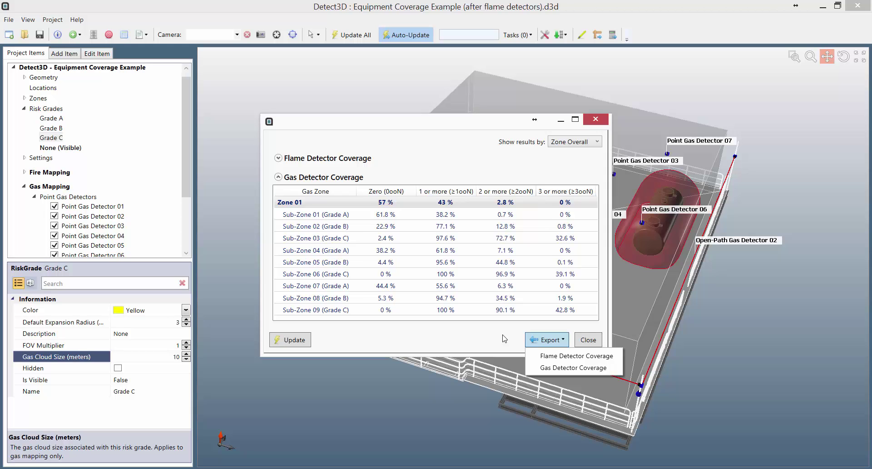
left_click(579, 341)
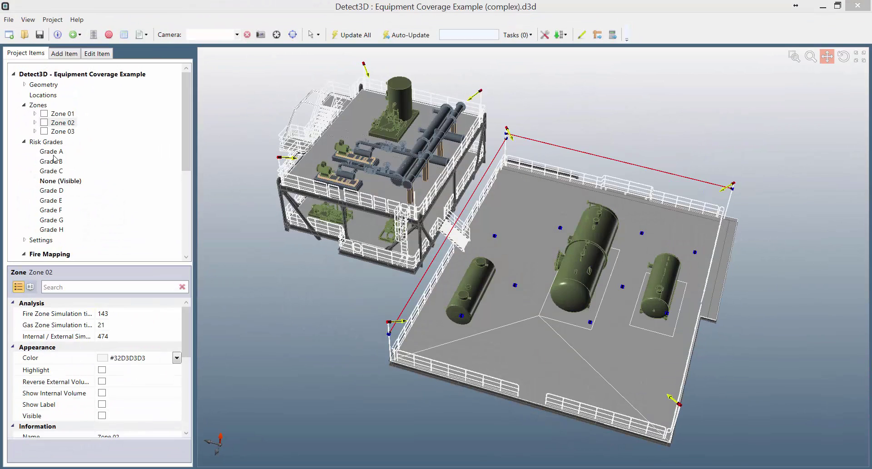
- Review the Grade A, B and C settings in the complex project
left_click(53, 154)
left_click(53, 162)
left_click(54, 172)
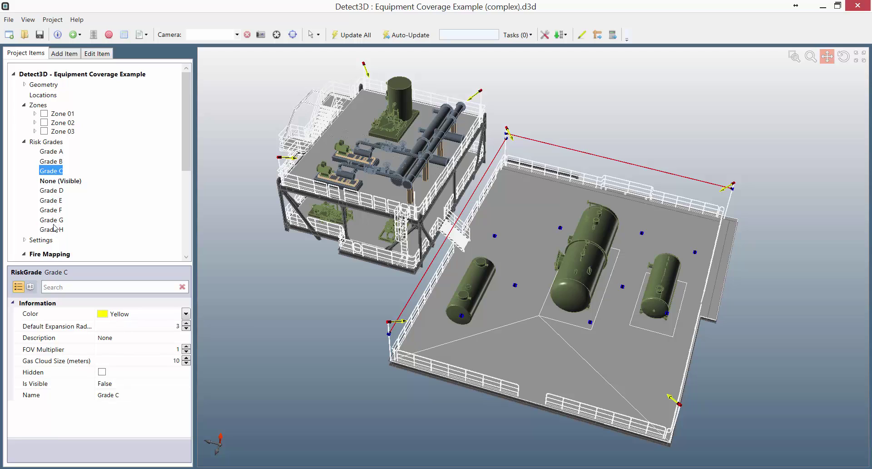
- Display Zone 01 with all its sub-zones around the three deck vessels
left_click(44, 114)
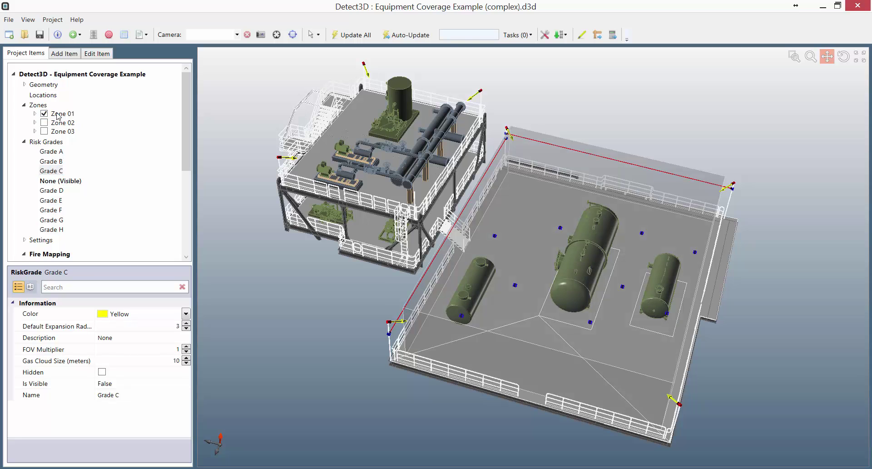
right_click(54, 115)
left_click(91, 147)
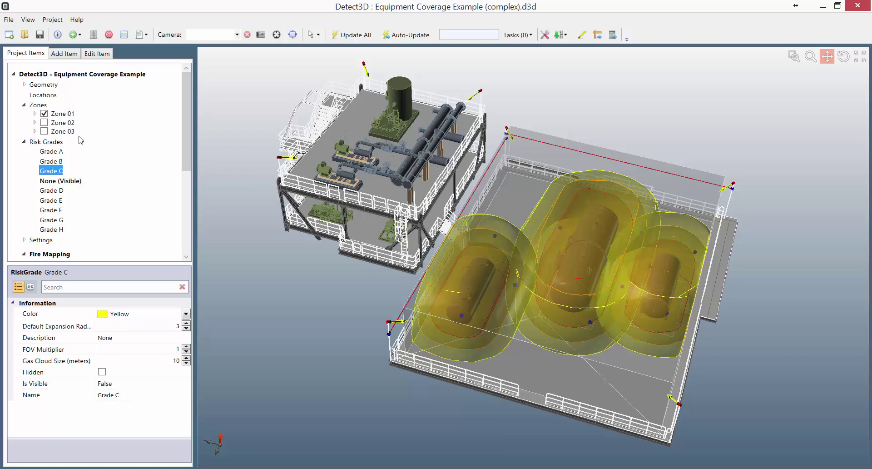
- Display Zone 02 with all its sub-zones visible around the upper-deck equipment
left_click(44, 123)
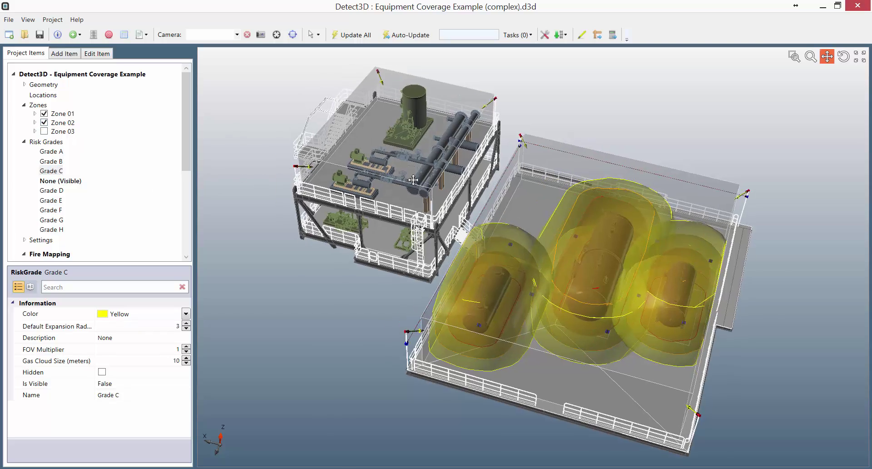
scroll(489, 179, "up", 3)
scroll(489, 179, "up", 2)
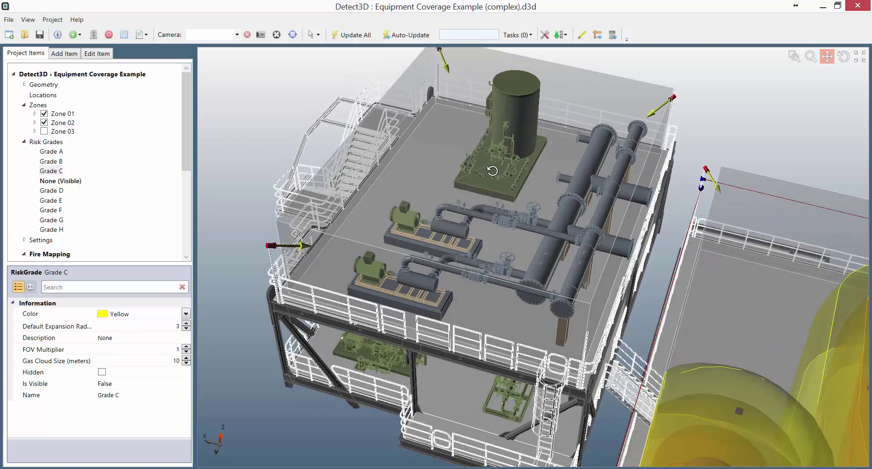
middle_click_drag(493, 170, 250, 154)
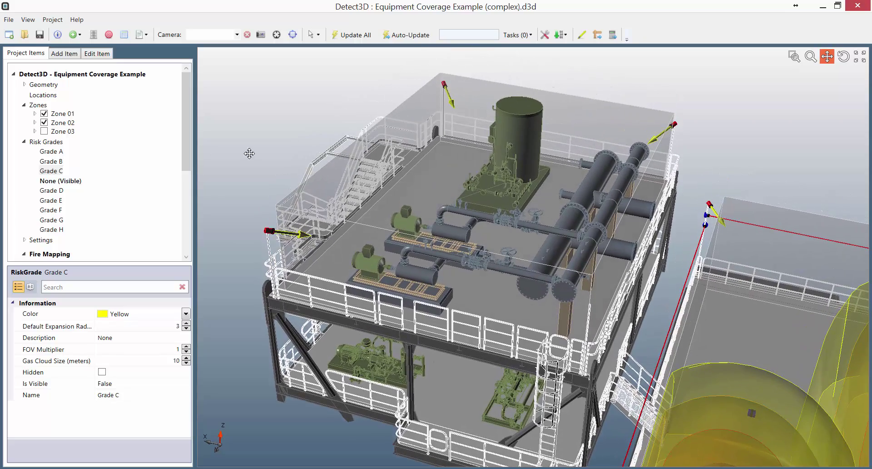
right_click(69, 128)
left_click(106, 160)
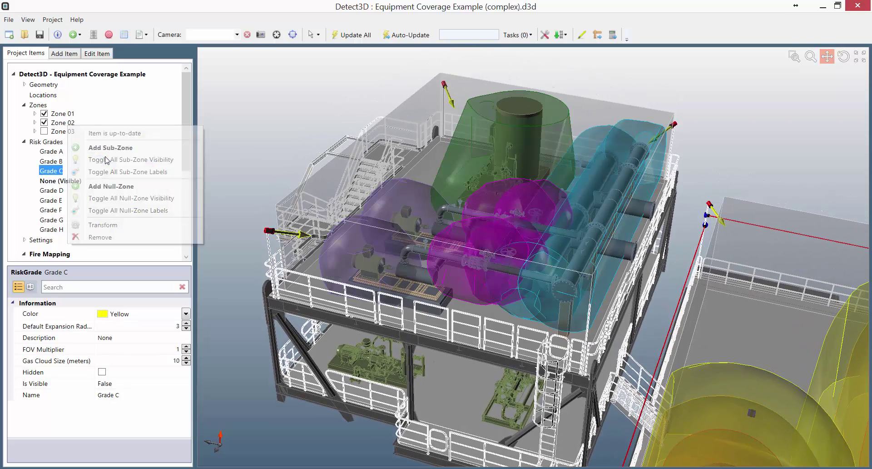
- Orbit and zoom around the platform to inspect Zone 02's green, purple and cyan sub-zones
middle_click_drag(526, 298, 493, 142)
scroll(572, 260, "up", 5)
left_click_drag(493, 142, 496, 202)
scroll(450, 189, "up", 3)
scroll(463, 185, "down", 5)
middle_click_drag(464, 185, 491, 233)
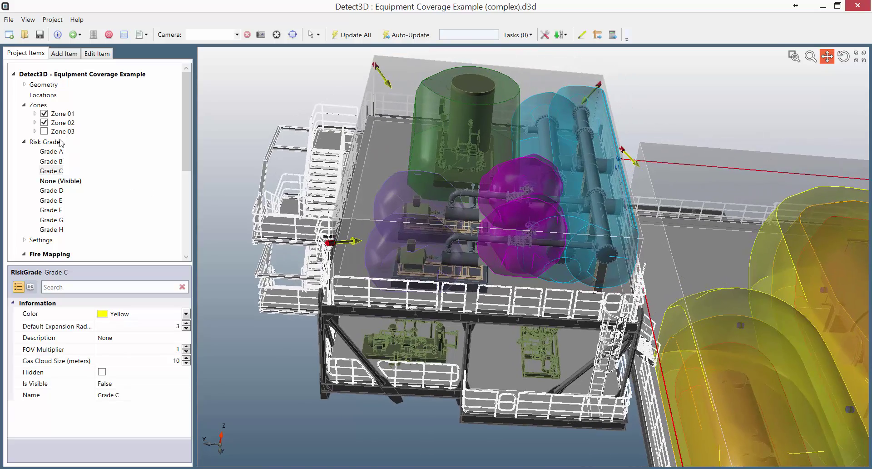
middle_click_drag(585, 328, 566, 216)
scroll(453, 224, "up", 5)
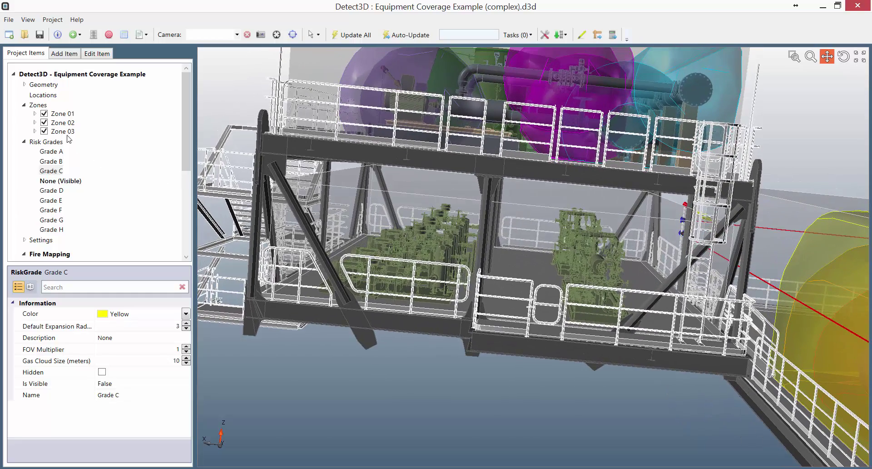
- Turn on all Zone 03 sub-zones and orbit around the lower-level red and teal envelopes
right_click(60, 137)
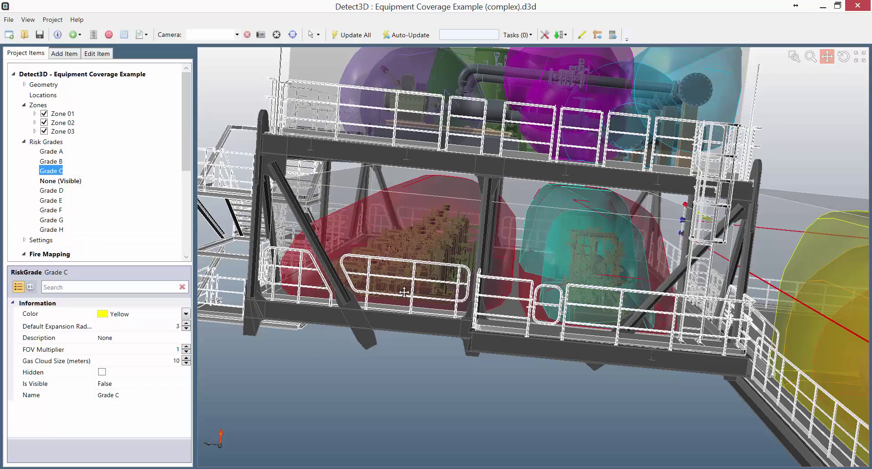
middle_click_drag(404, 292, 462, 276)
- Zoom out to bring both platforms and all coloured sub-zones into view
scroll(608, 314, "down", 5)
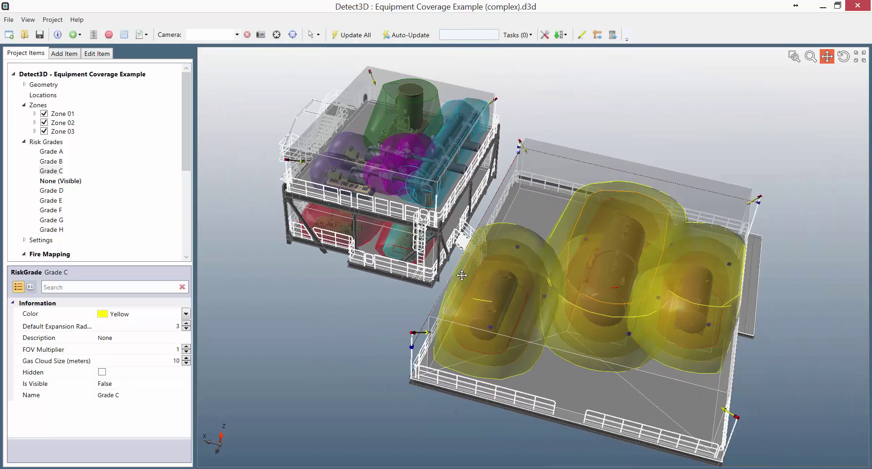